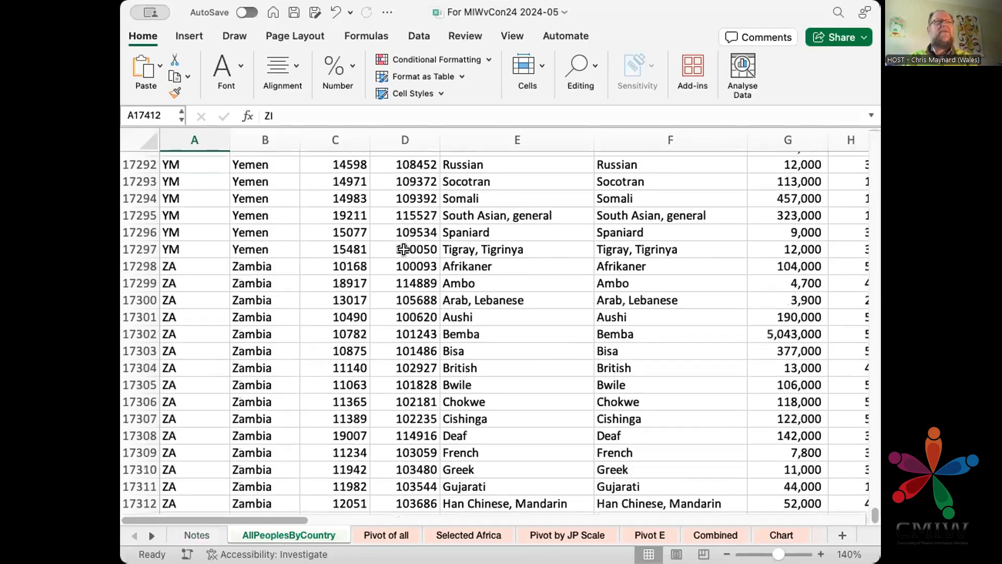
# Open the Pivot of all sheet and examine the country and JPScale entries for American Samoa.
pyautogui.click(383, 531)
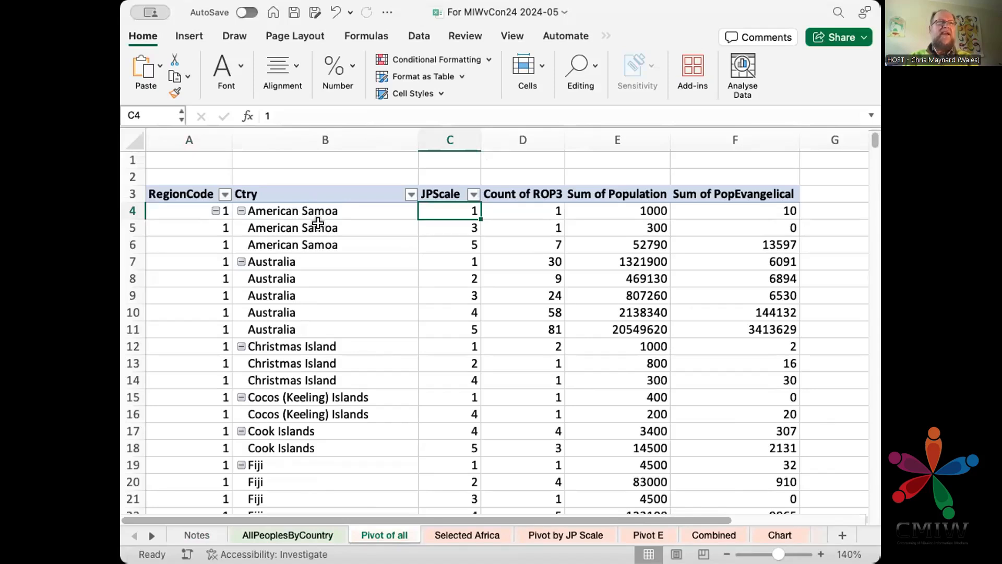
pyautogui.click(261, 218)
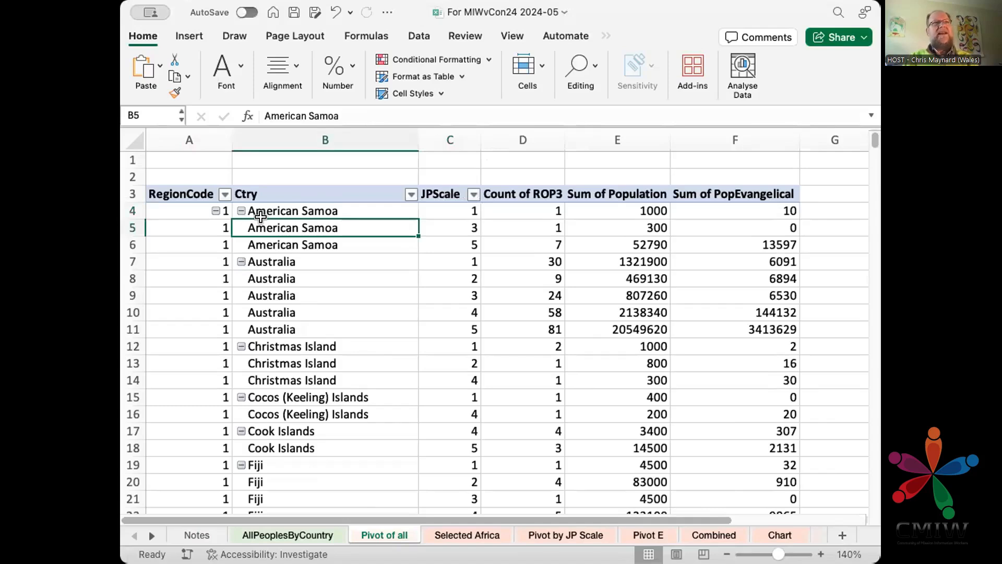
pyautogui.press('Up')
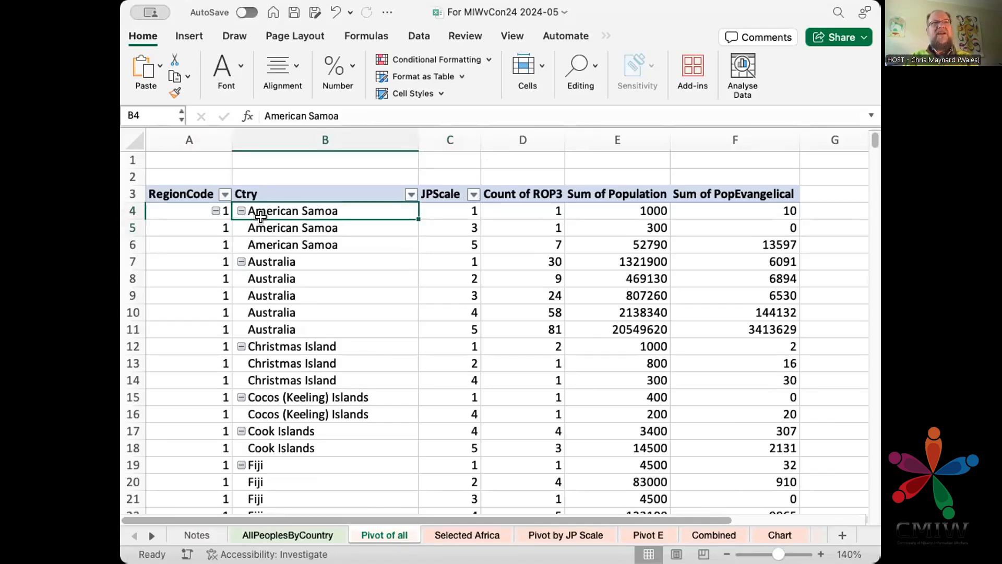
pyautogui.press('Right')
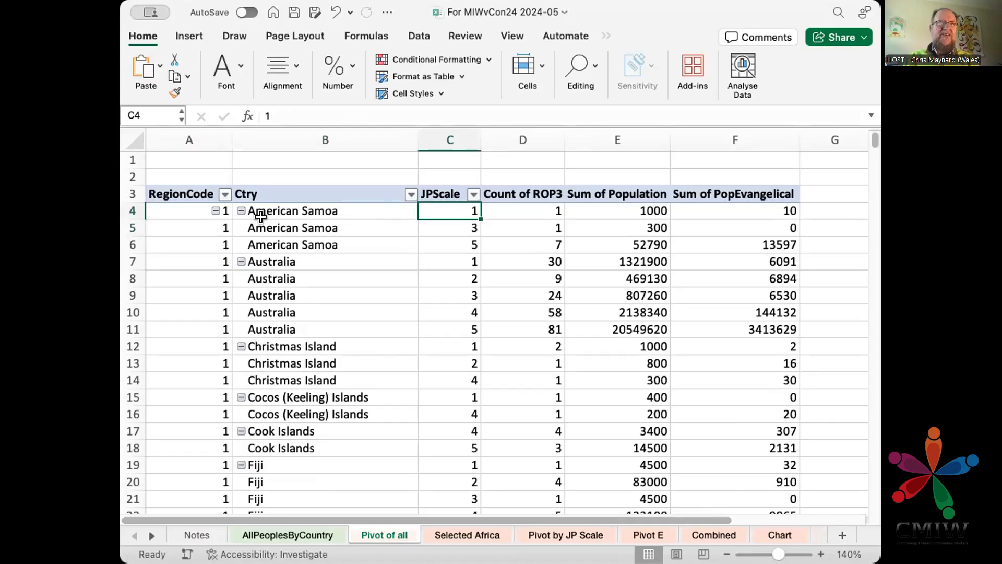
pyautogui.press('Down')
pyautogui.press('Down')
pyautogui.press('Up')
pyautogui.press('Up')
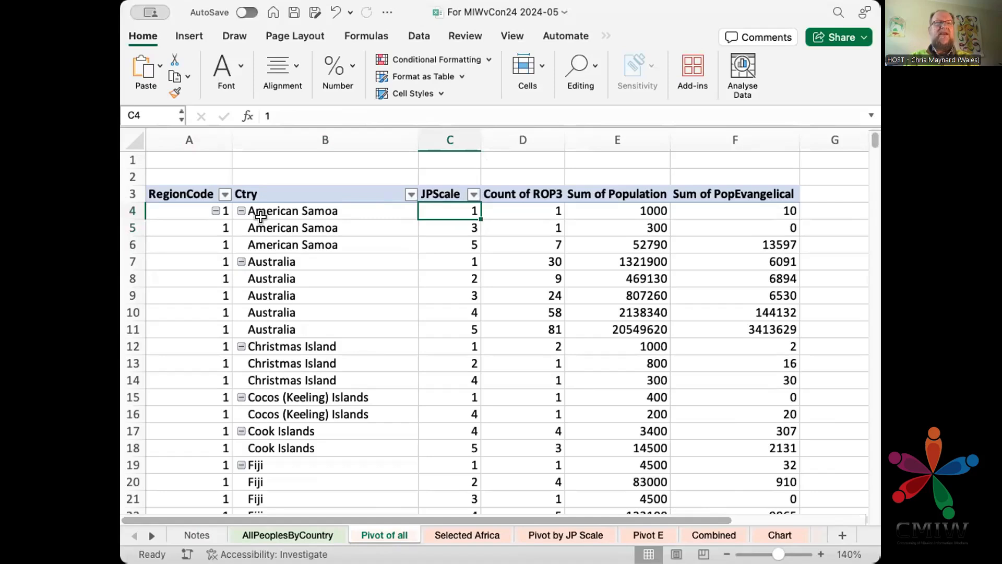
pyautogui.press('Down')
pyautogui.press('Down')
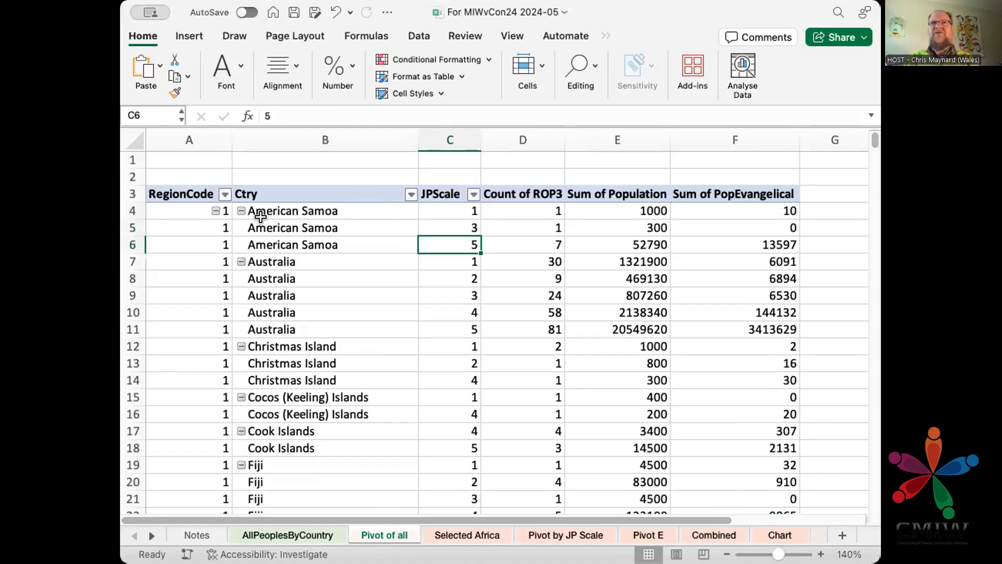
# Examine American Samoa's ROP3 count, population and evangelical sums, plus the region code column.
pyautogui.press('Right')
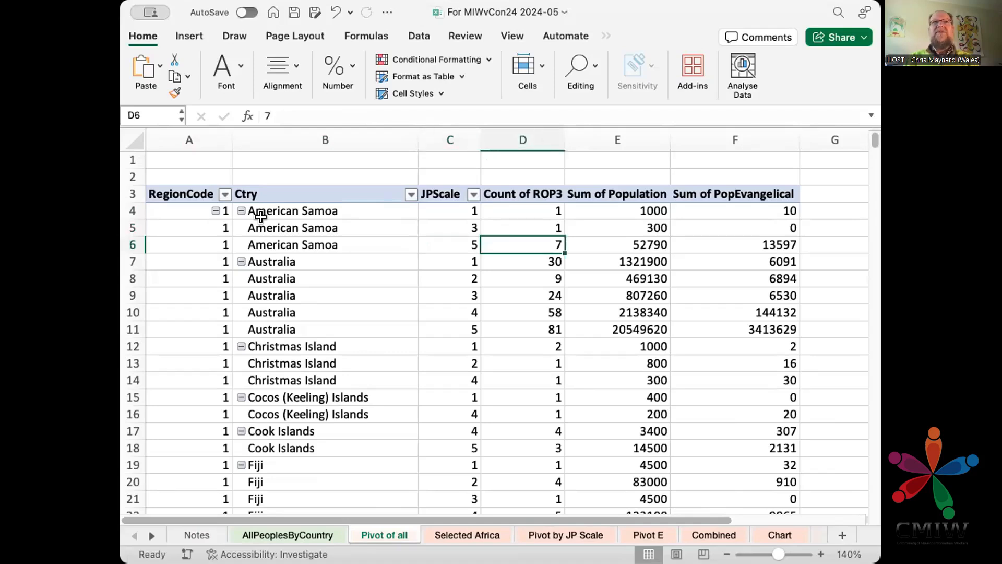
pyautogui.press('Up')
pyautogui.press('Right')
pyautogui.press('Right')
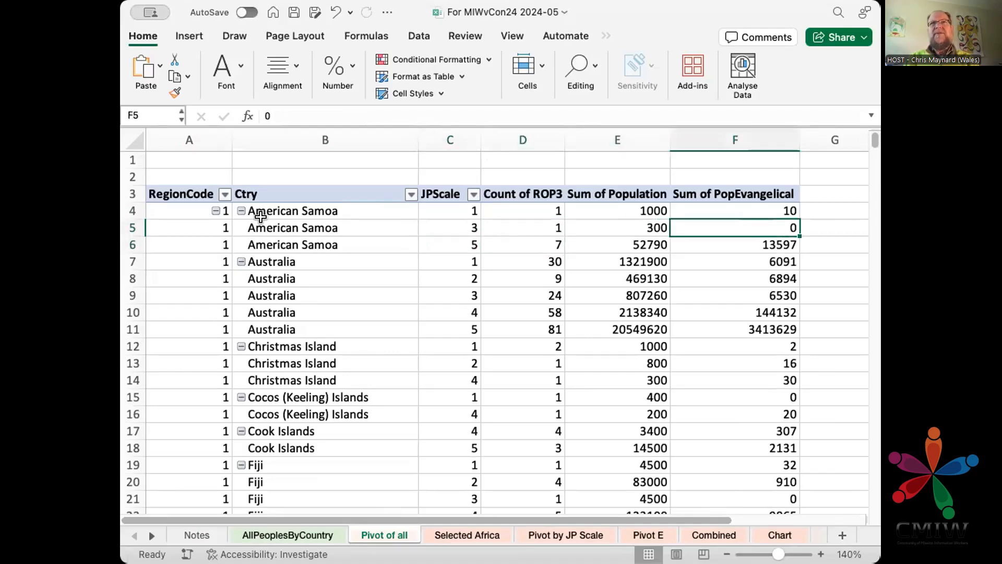
pyautogui.press('Left')
pyautogui.press('Right')
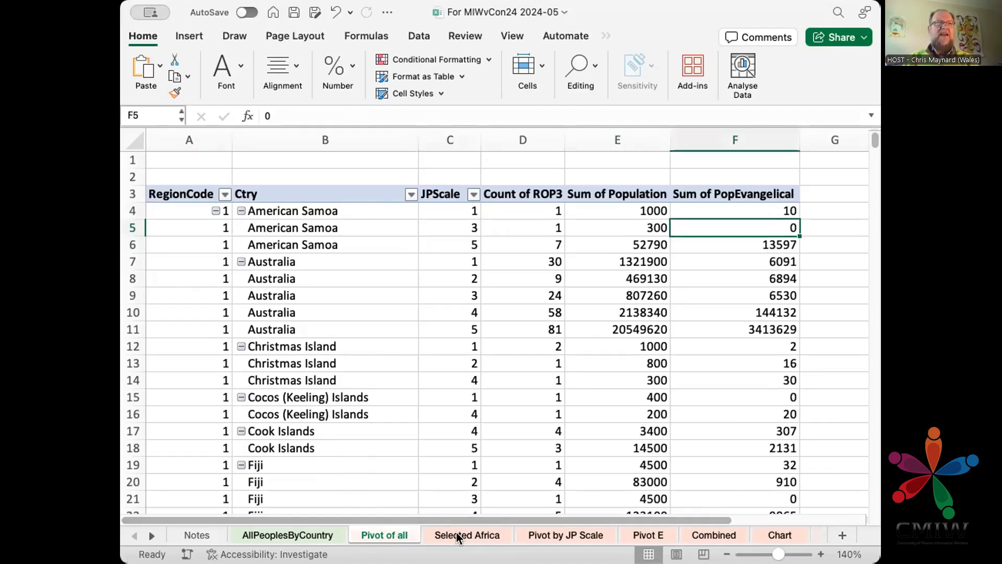
pyautogui.click(190, 265)
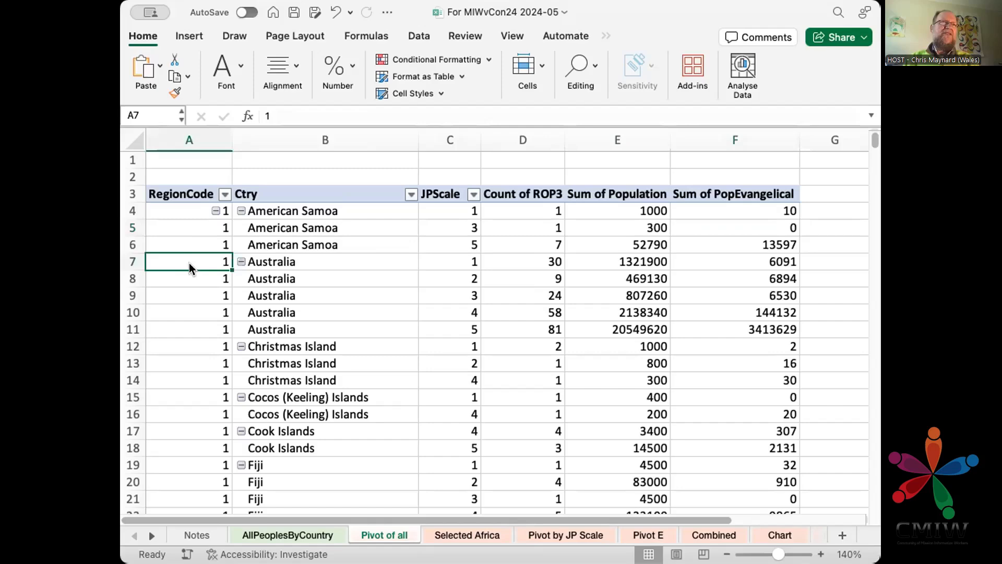
# Open the Selected Africa sheet and look through its country rows by JPScale.
pyautogui.click(468, 534)
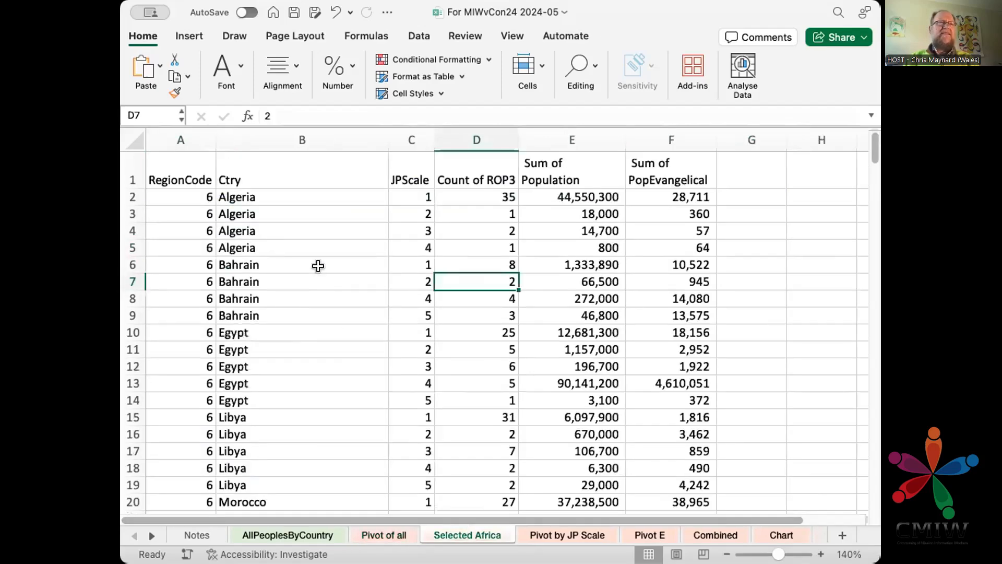
pyautogui.scroll(-6, 320, 271)
pyautogui.scroll(-1, 321, 276)
pyautogui.scroll(6, 321, 276)
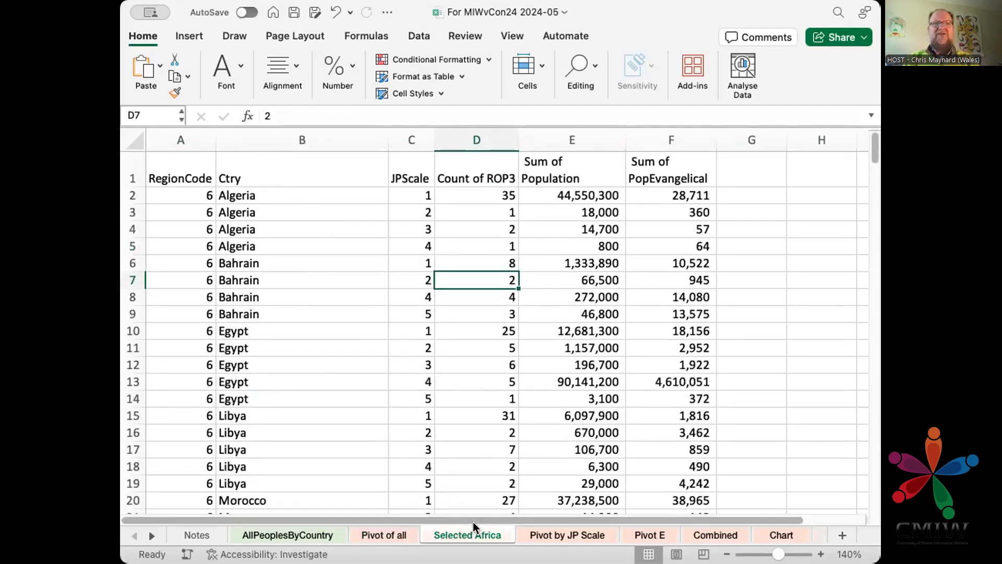
# Open the Pivot by JP Scale sheet and examine the population and ROP3 count columns for each JPScale value.
pyautogui.click(570, 530)
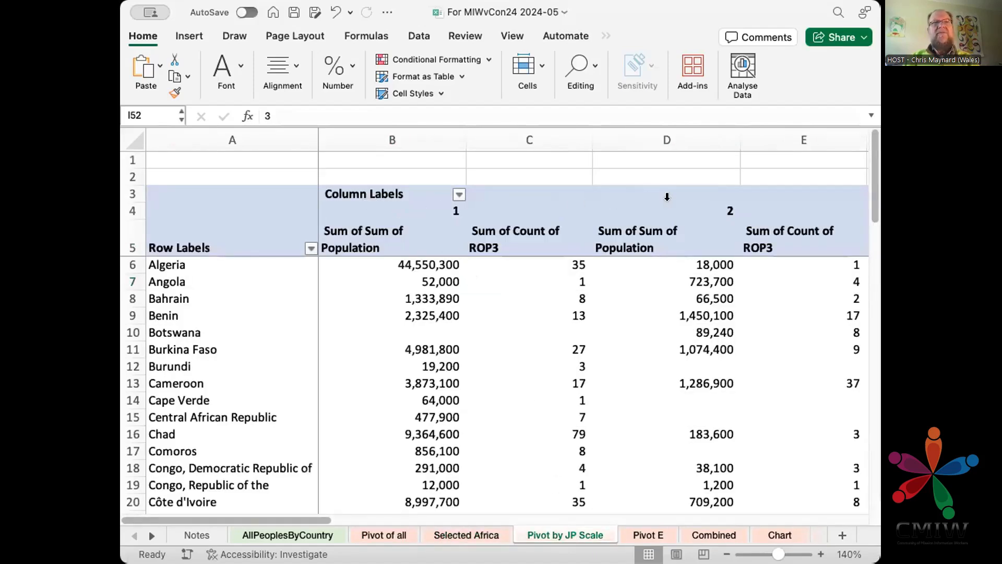
pyautogui.click(406, 202)
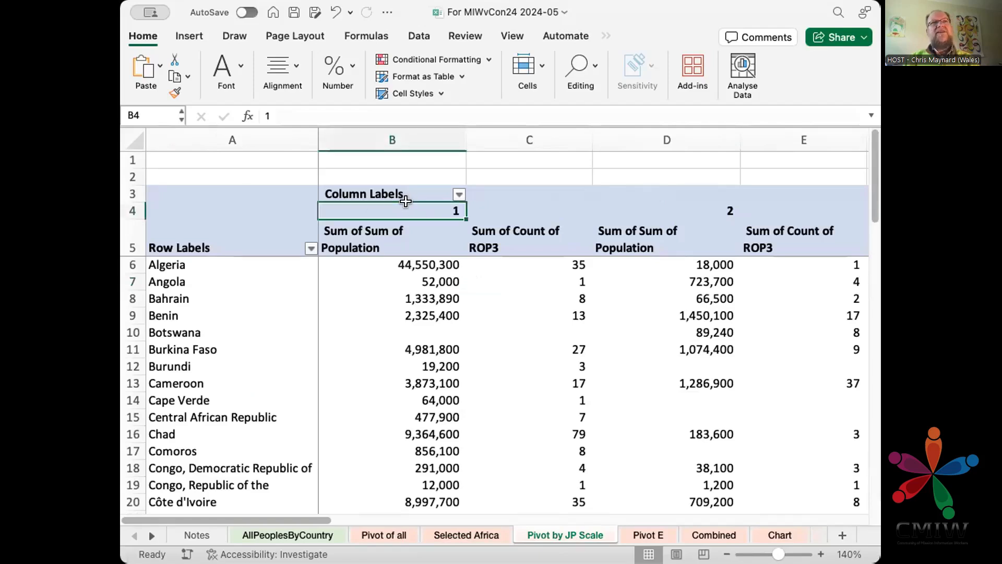
pyautogui.click(700, 200)
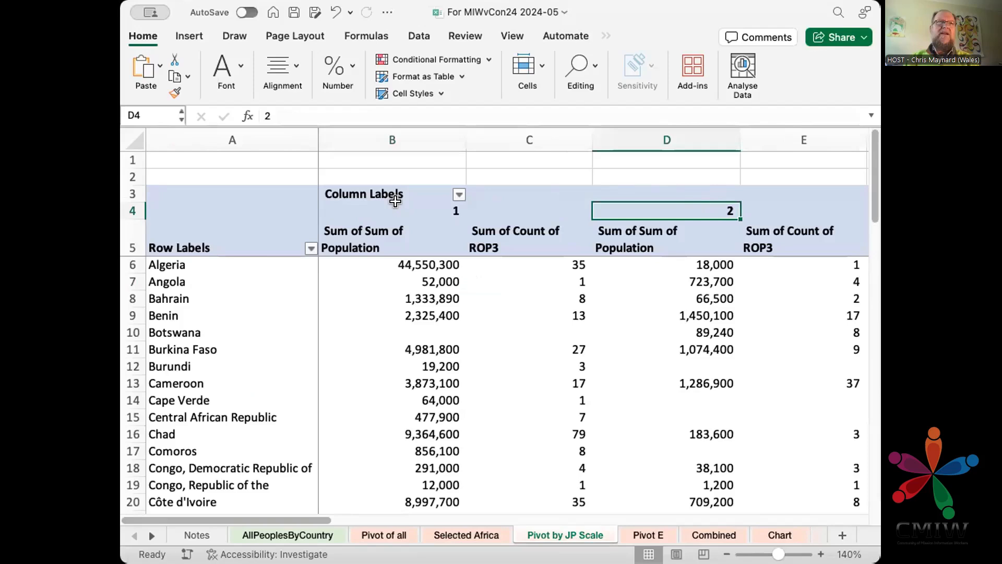
pyautogui.moveTo(394, 137); pyautogui.dragTo(515, 128)
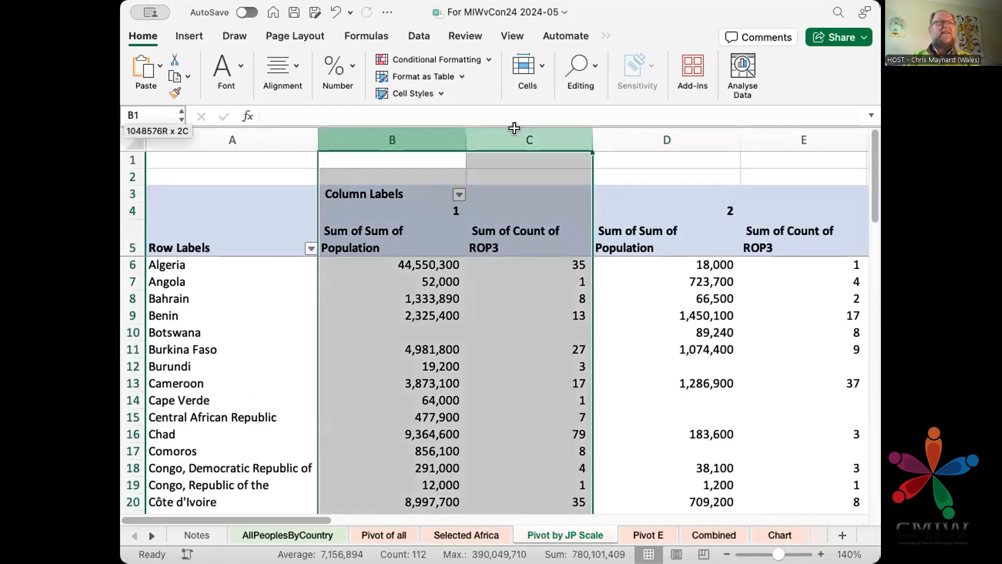
pyautogui.hscroll(5, 689, 391)
pyautogui.scroll(-2, 700, 389)
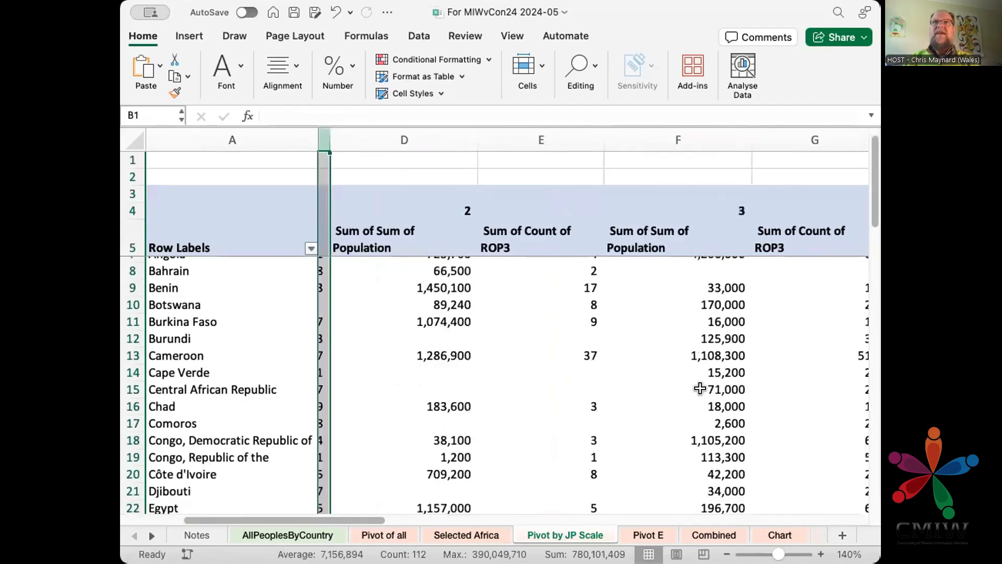
pyautogui.scroll(-3, 700, 388)
pyautogui.hscroll(-5, 700, 388)
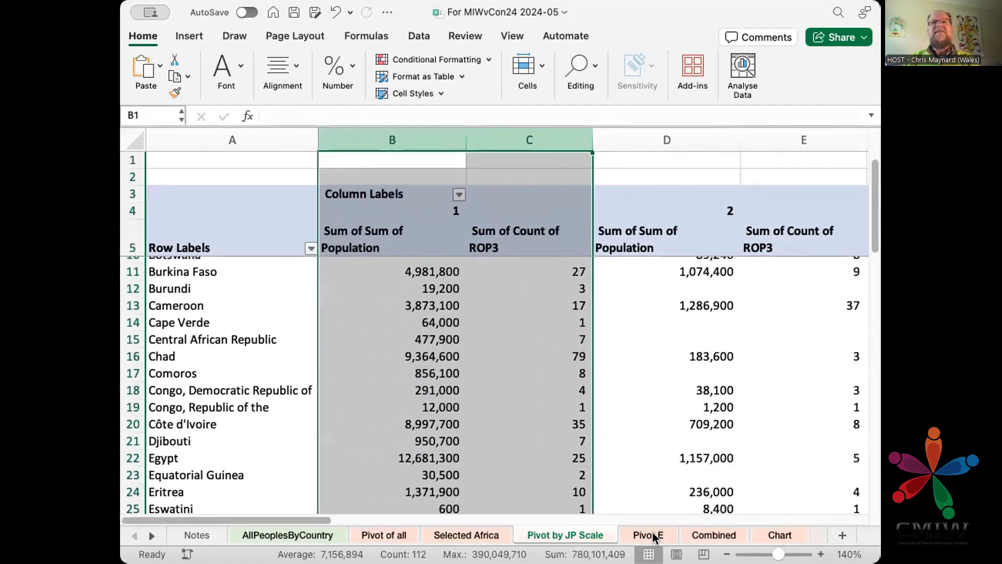
# Open the Pivot E sheet and review the evangelical population per country from Algeria down to Zimbabwe.
pyautogui.click(653, 534)
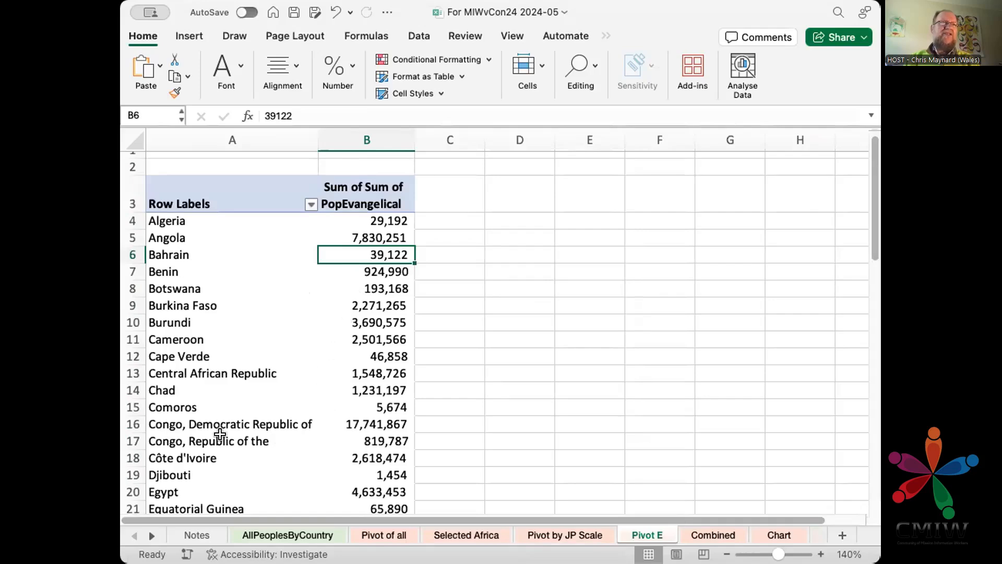
pyautogui.scroll(-5, 222, 438)
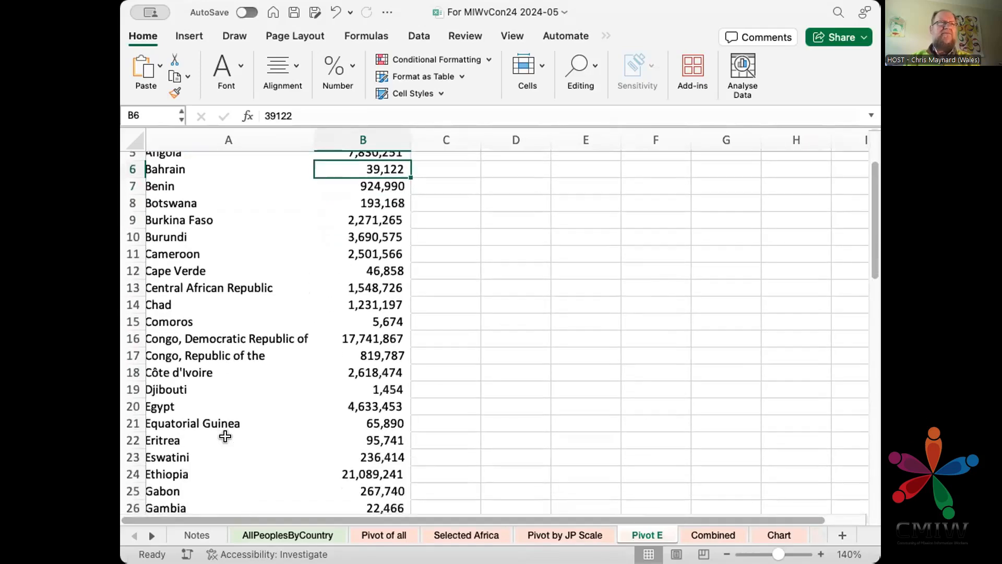
pyautogui.click(228, 445)
pyautogui.press('super+Down')
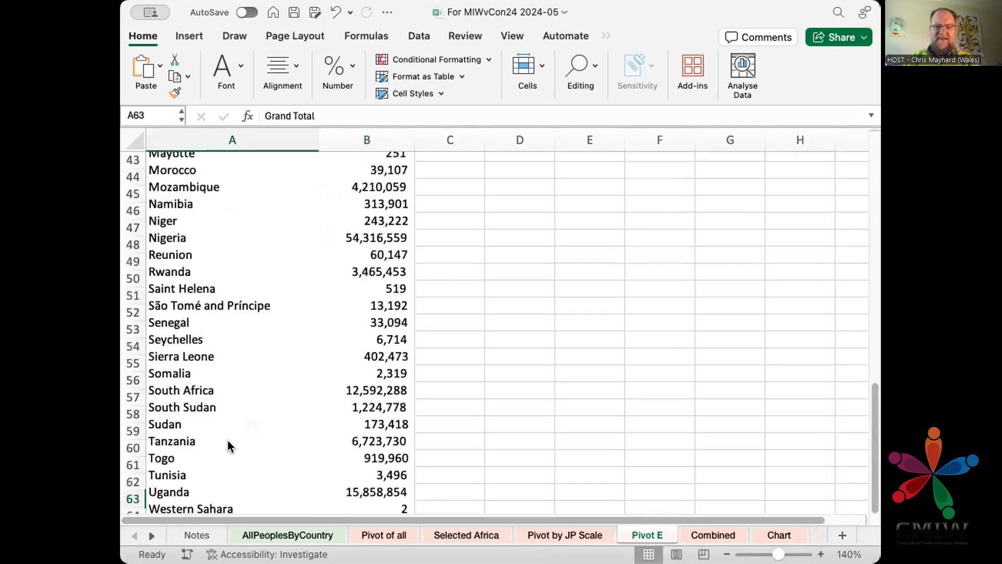
pyautogui.press('Up')
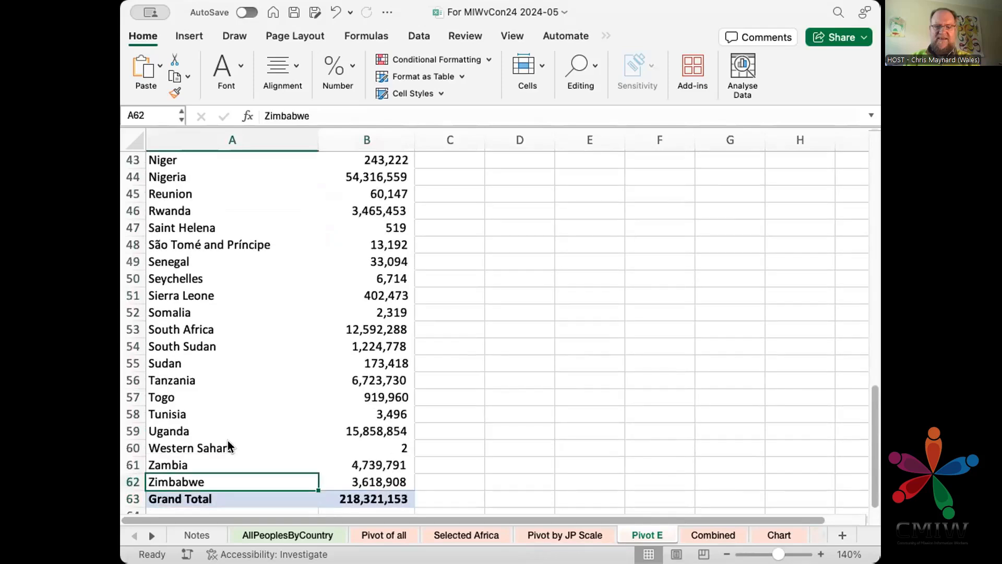
pyautogui.scroll(15, 227, 445)
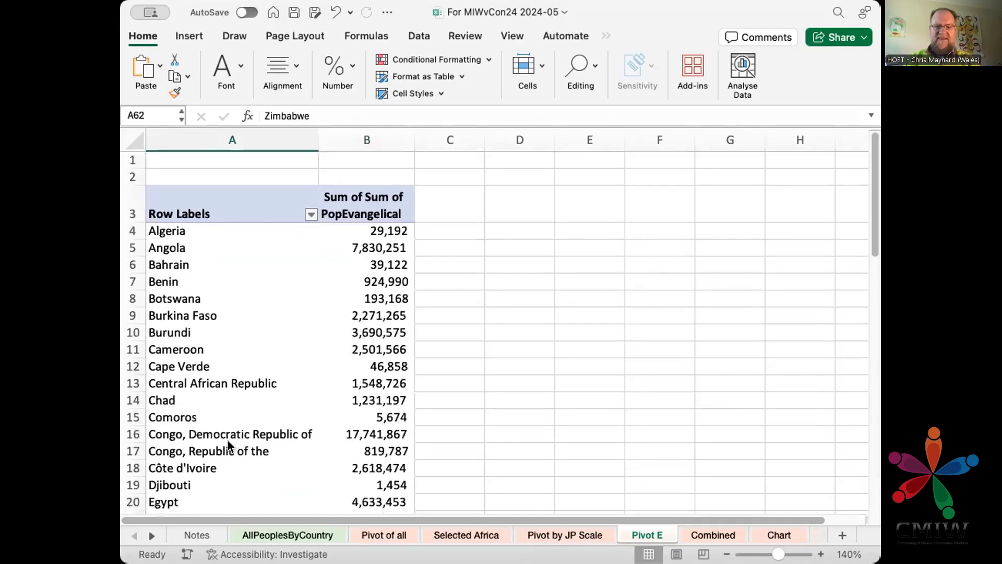
# Open the Combined sheet and examine the headings of its JPScale 1 population and PopEvangelical columns.
pyautogui.hotkey('ctrl', 'pagedown')
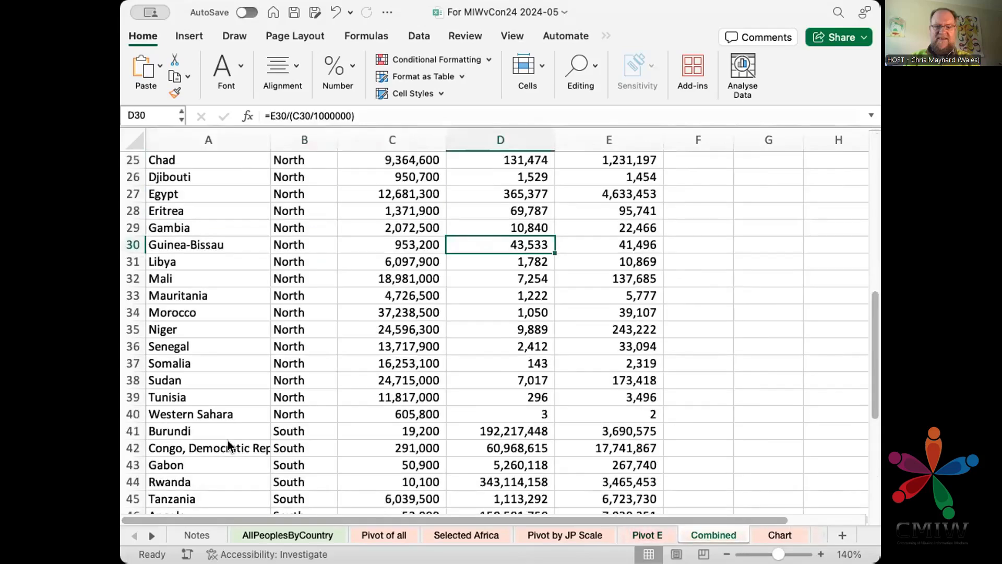
pyautogui.scroll(8, 228, 440)
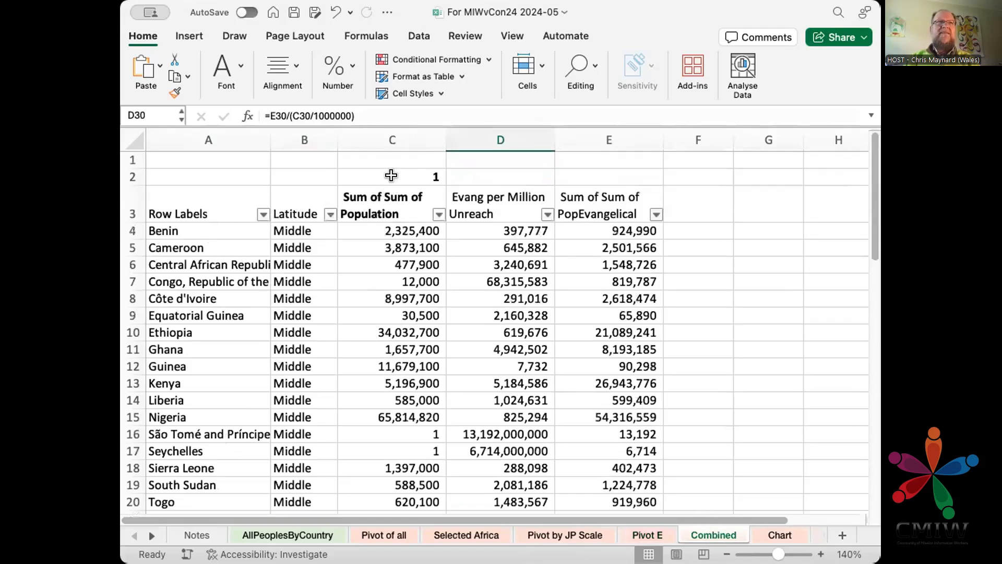
pyautogui.click(385, 197)
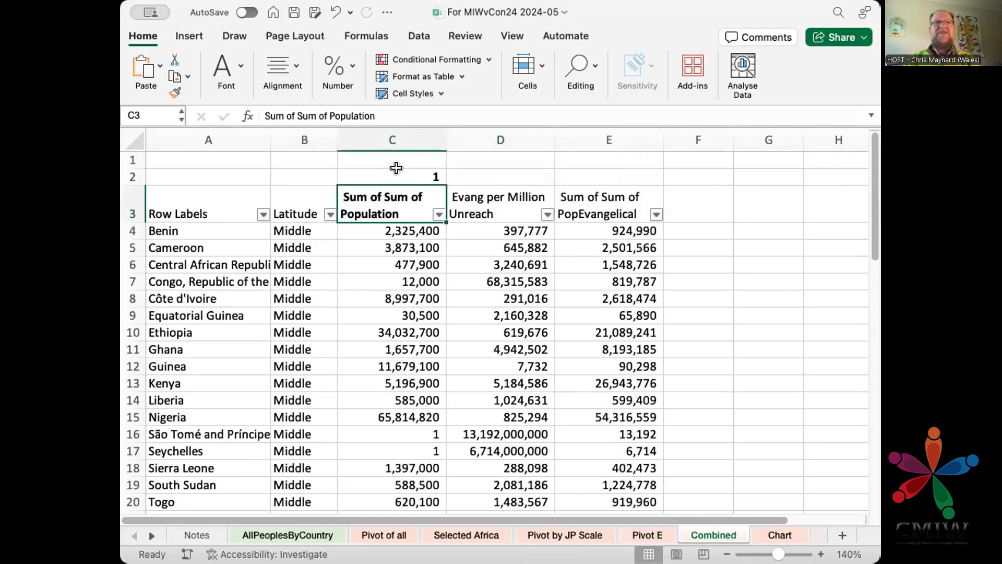
pyautogui.click(396, 168)
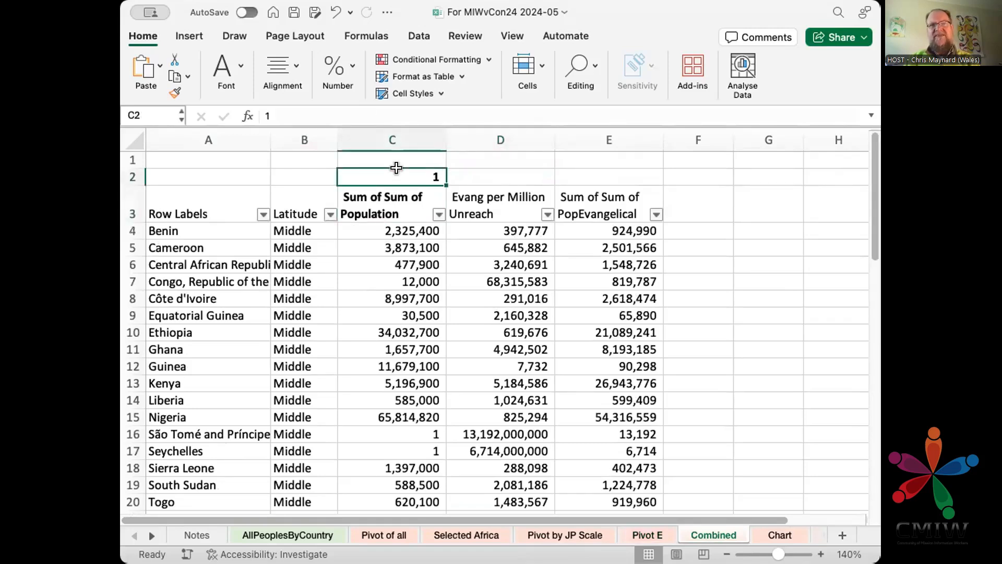
pyautogui.click(603, 192)
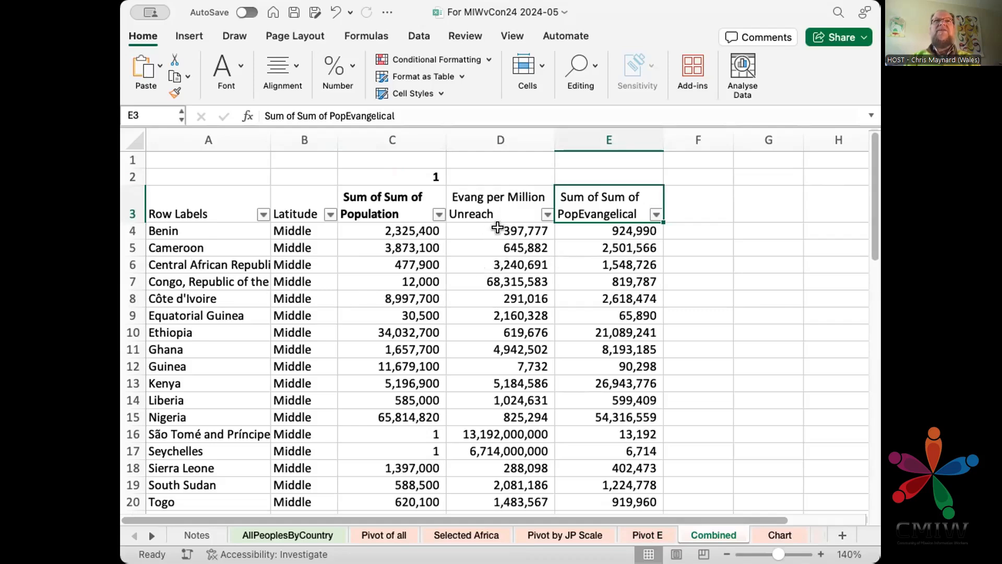
# Inspect the formula in Benin's Evang per Million Unreach cell and its column heading, leaving the formula as it is.
pyautogui.click(472, 224)
pyautogui.click(420, 110)
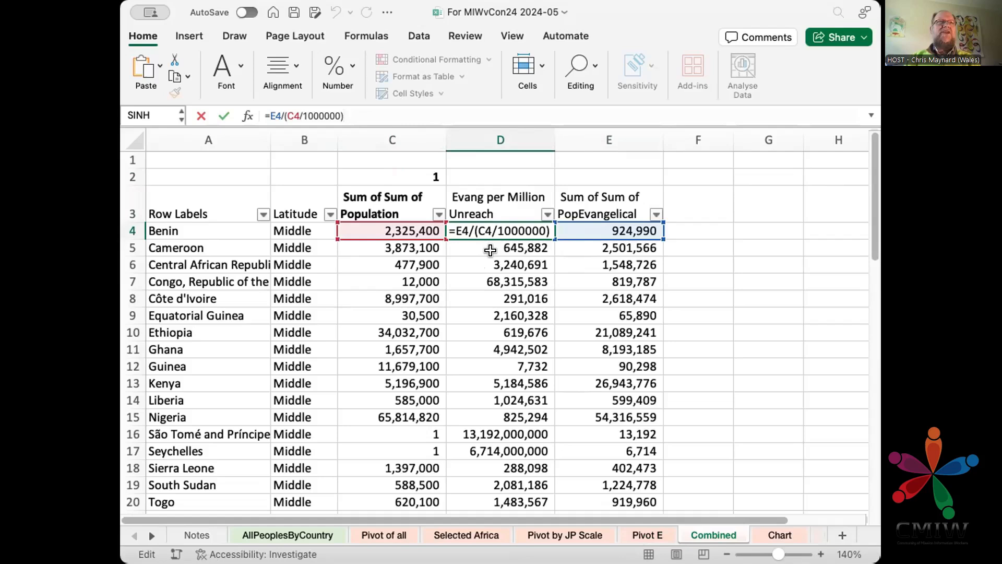
pyautogui.press('Return')
pyautogui.press('Return')
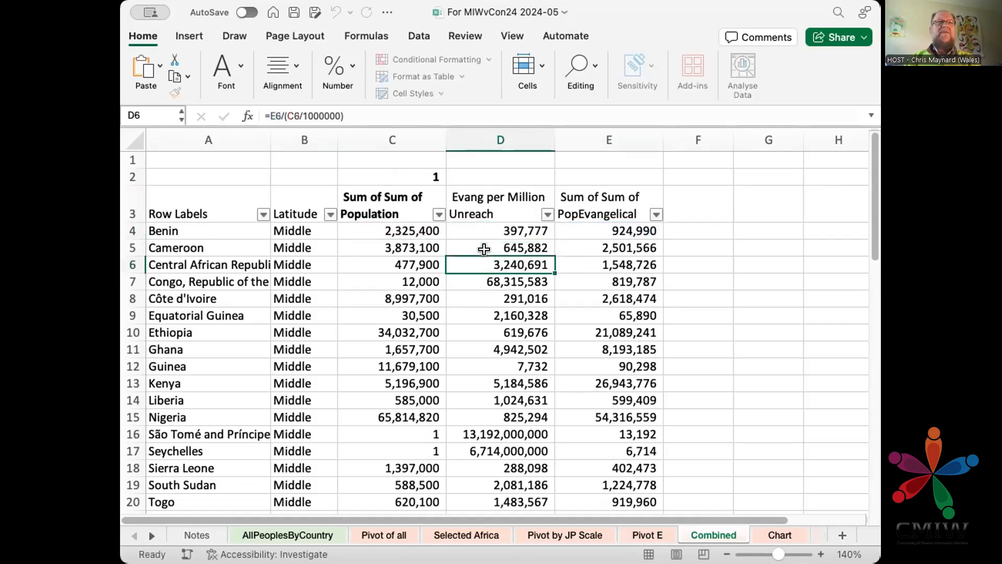
pyautogui.click(480, 230)
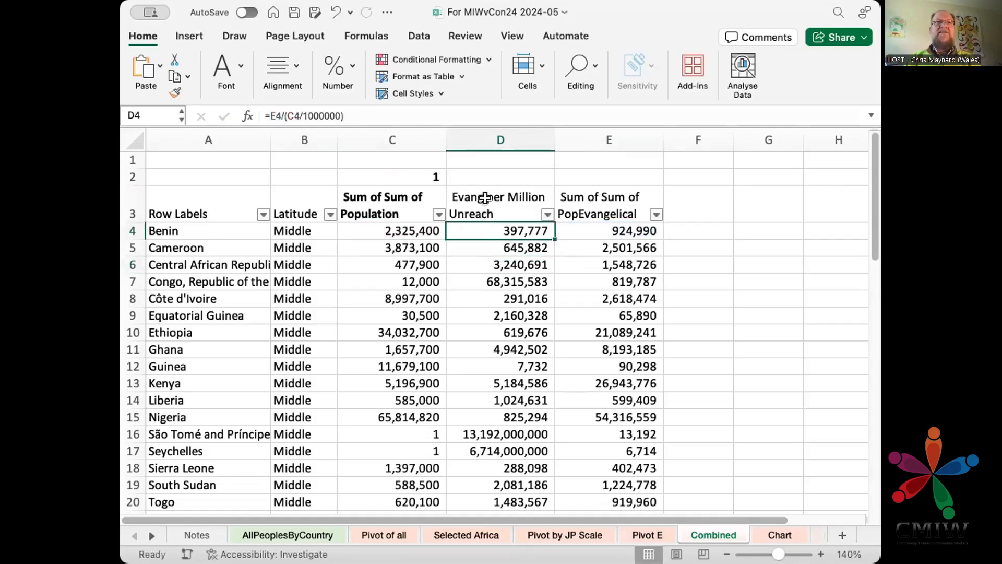
pyautogui.click(515, 199)
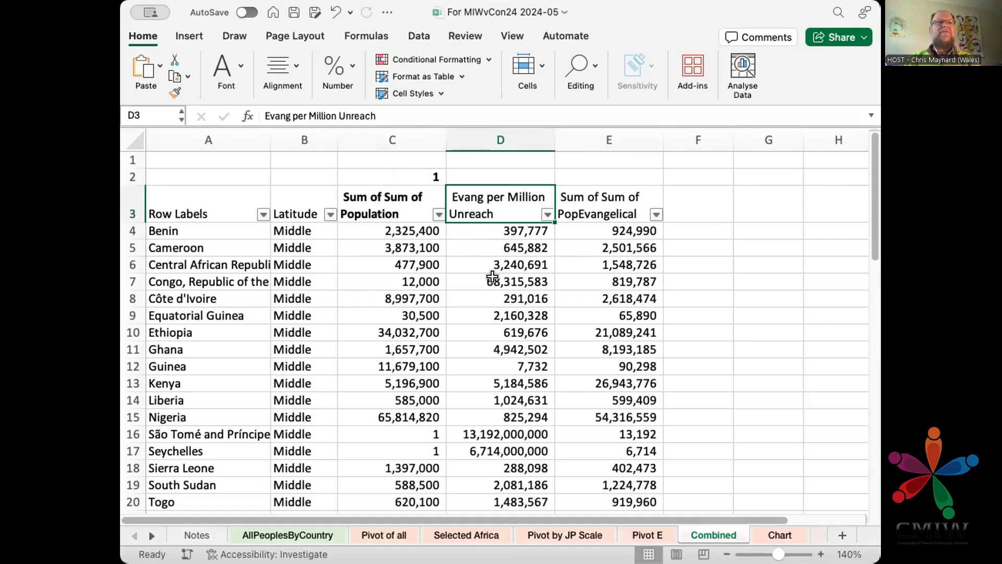
# Review the Evang per Million Unreach figures across the Middle and North latitude countries.
pyautogui.scroll(-5, 492, 332)
pyautogui.scroll(-1, 494, 335)
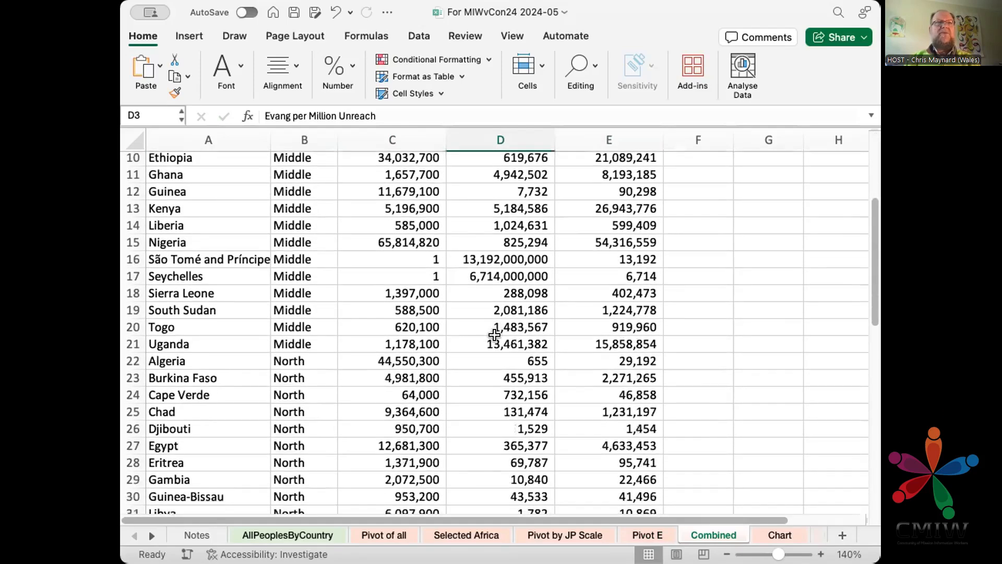
pyautogui.scroll(-6, 494, 335)
pyautogui.scroll(10, 495, 335)
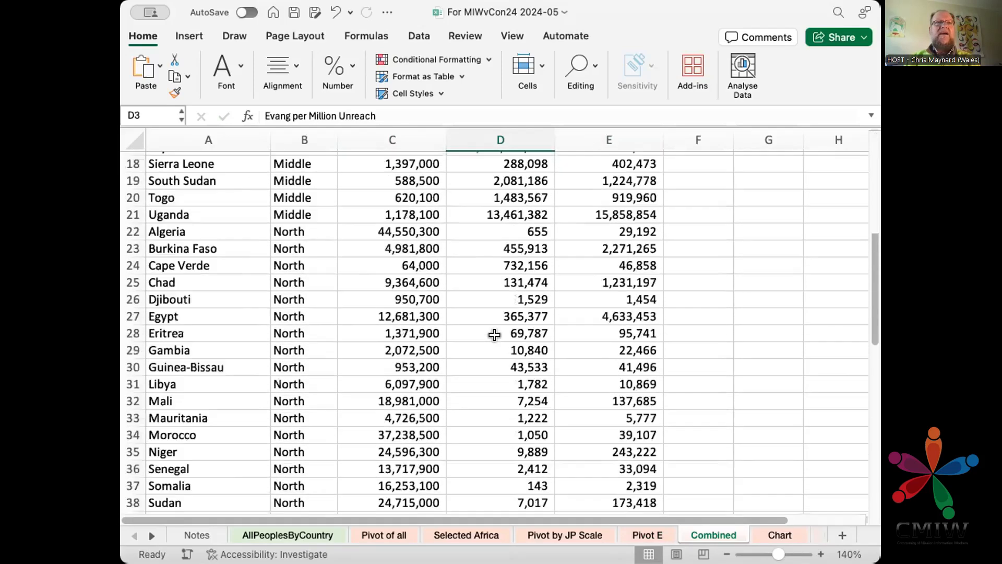
pyautogui.scroll(2, 494, 335)
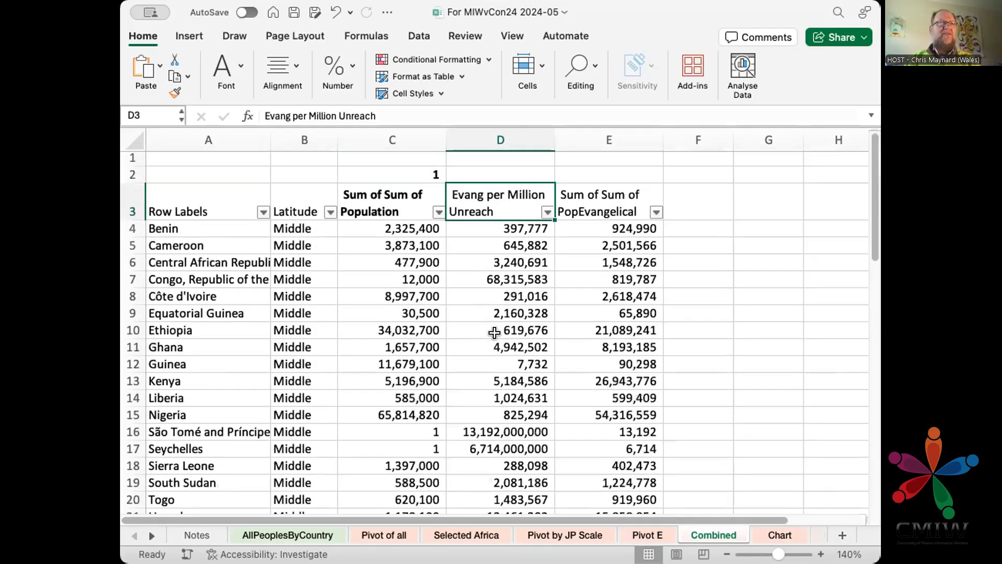
# Insert a scatter chart from the Sum of Population and Evang per Million Unreach columns, covering C3:D61 including the headings.
pyautogui.scroll(-4, 495, 333)
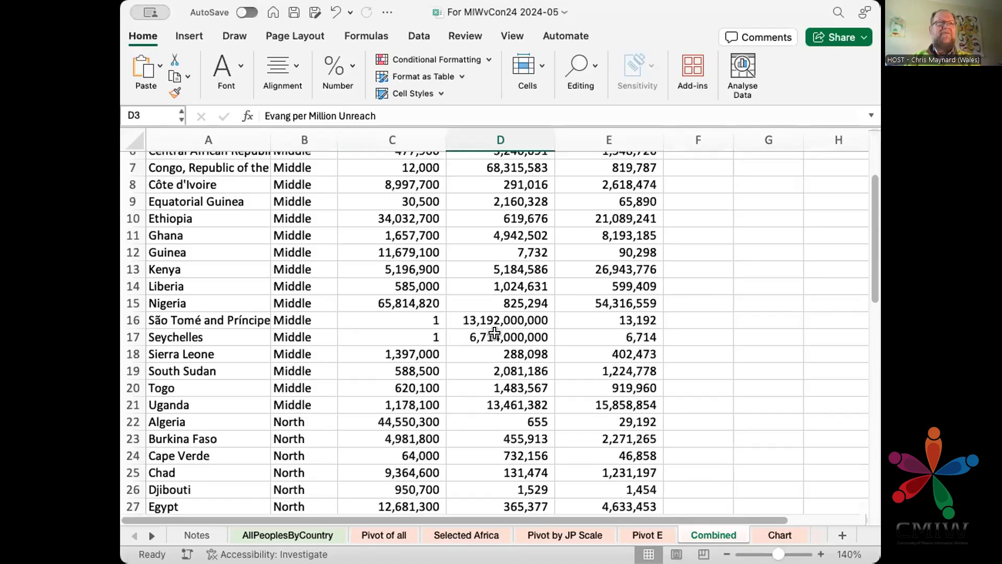
pyautogui.scroll(3, 495, 334)
pyautogui.click(302, 255)
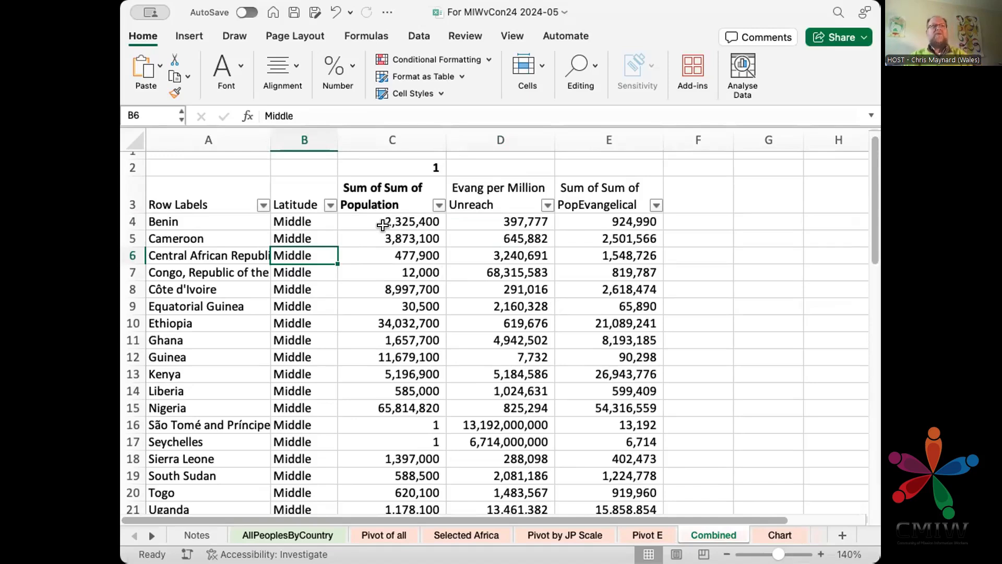
pyautogui.click(370, 188)
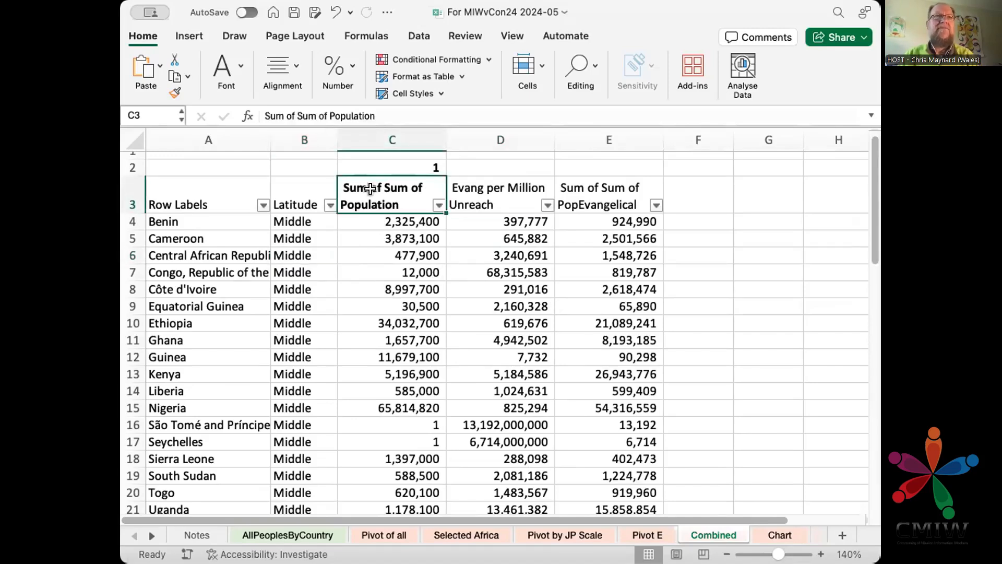
pyautogui.hotkey('shift', 'Right')
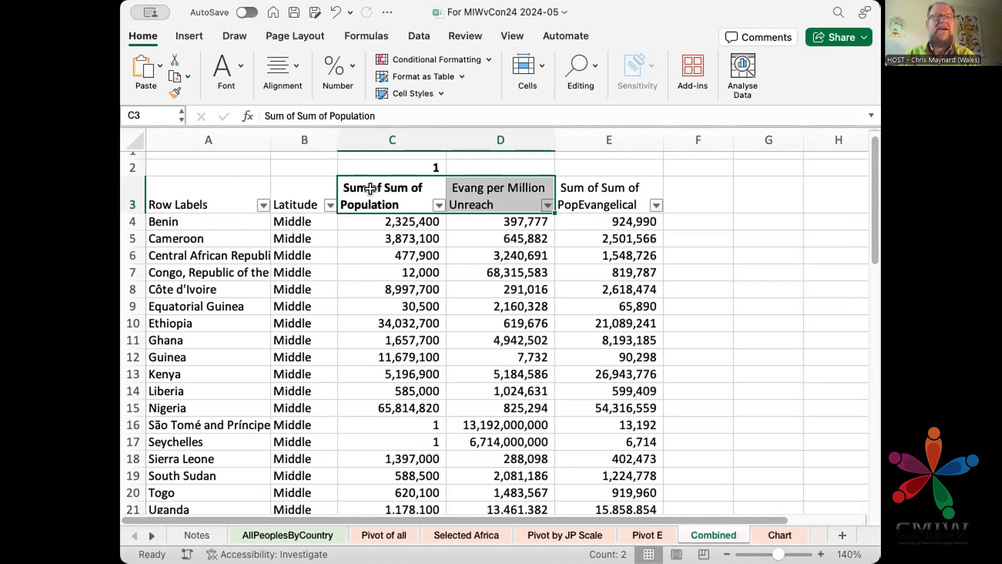
pyautogui.hotkey('ctrl', 'shift', 'Down')
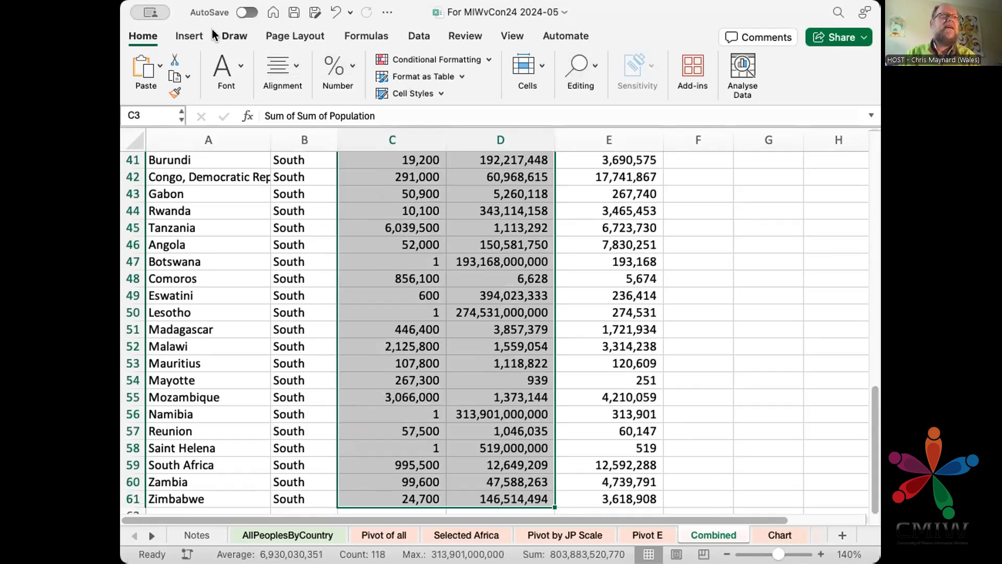
pyautogui.click(189, 36)
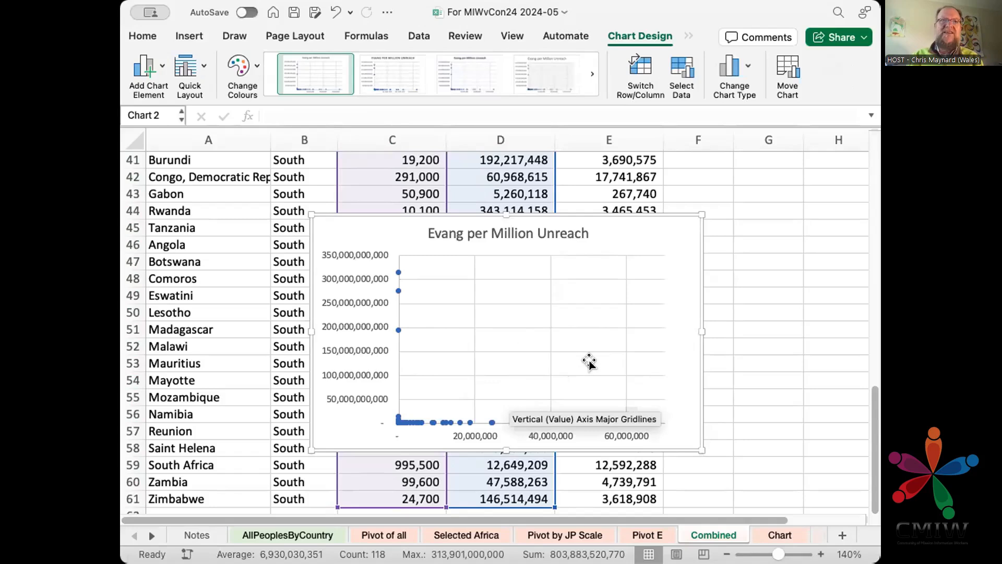
# Give the scatter chart's vertical axis a logarithmic scale with base 10.
pyautogui.click(351, 275)
pyautogui.rightClick(352, 279)
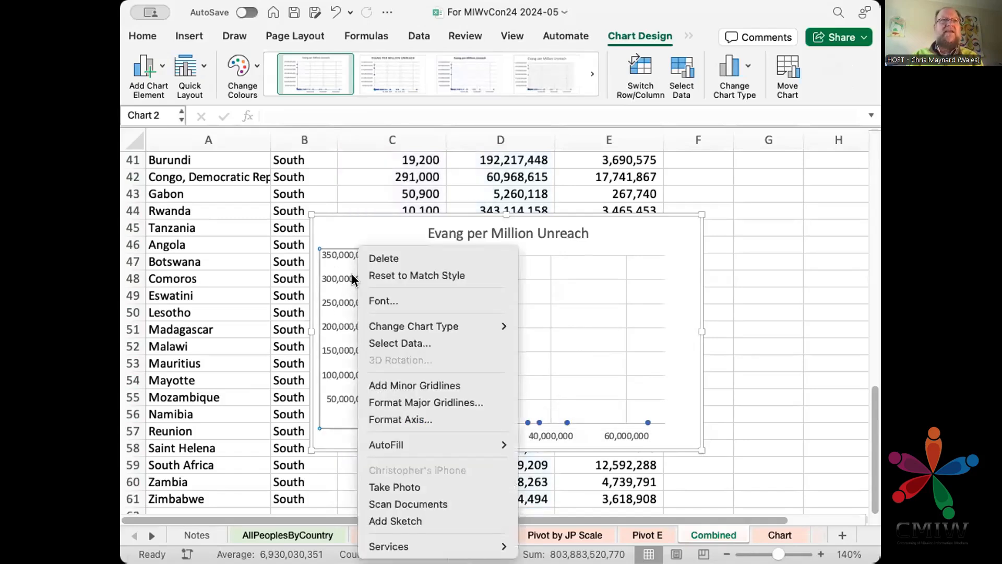
pyautogui.click(402, 418)
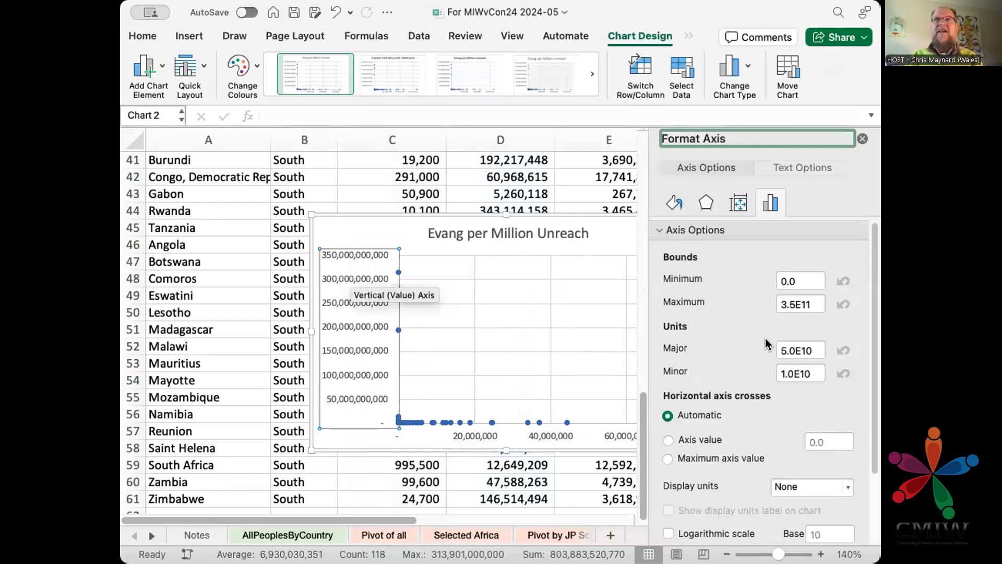
pyautogui.scroll(-1, 717, 444)
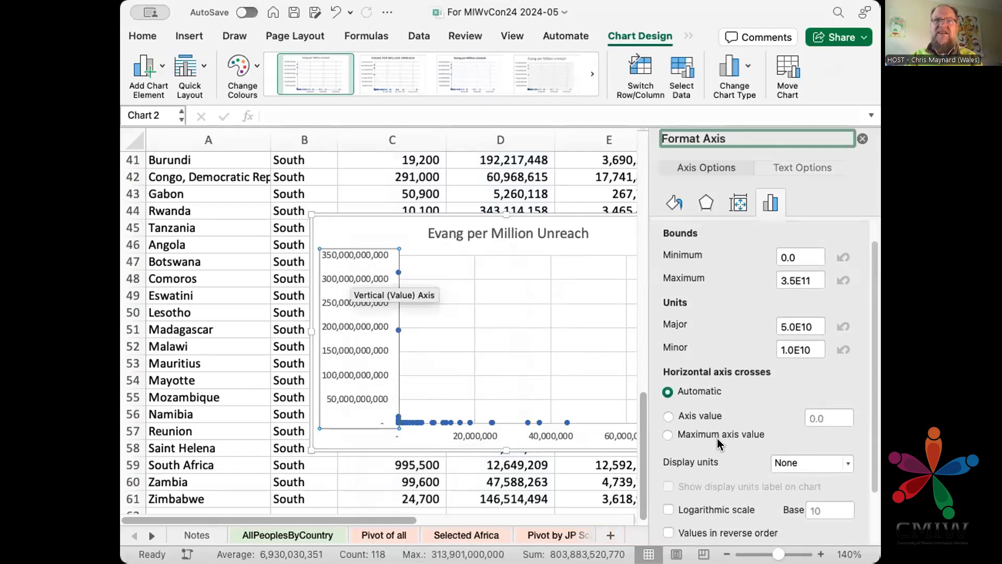
pyautogui.click(668, 509)
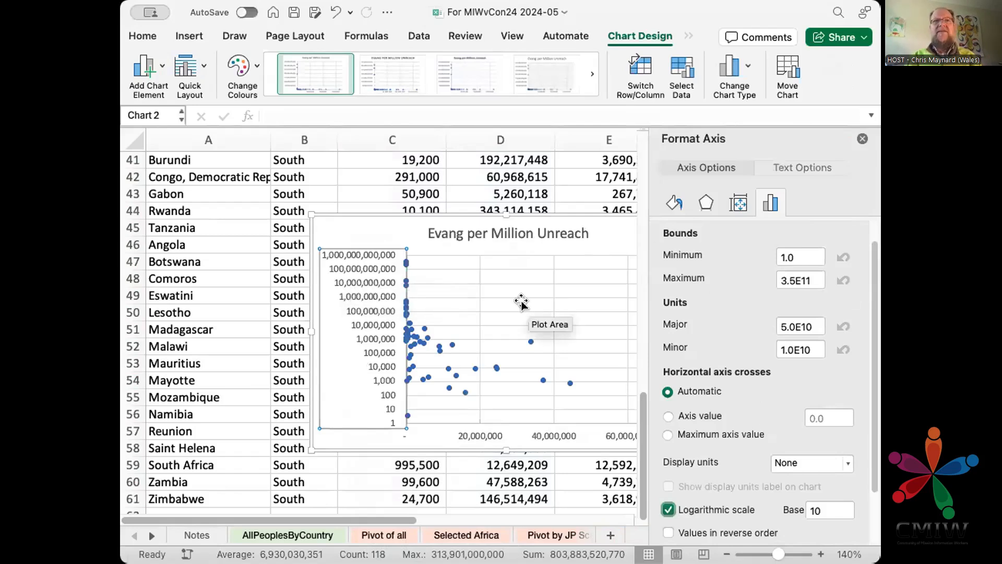
# Give the chart's horizontal population axis a base 10 logarithmic scale and close the formatting pane.
pyautogui.click(470, 429)
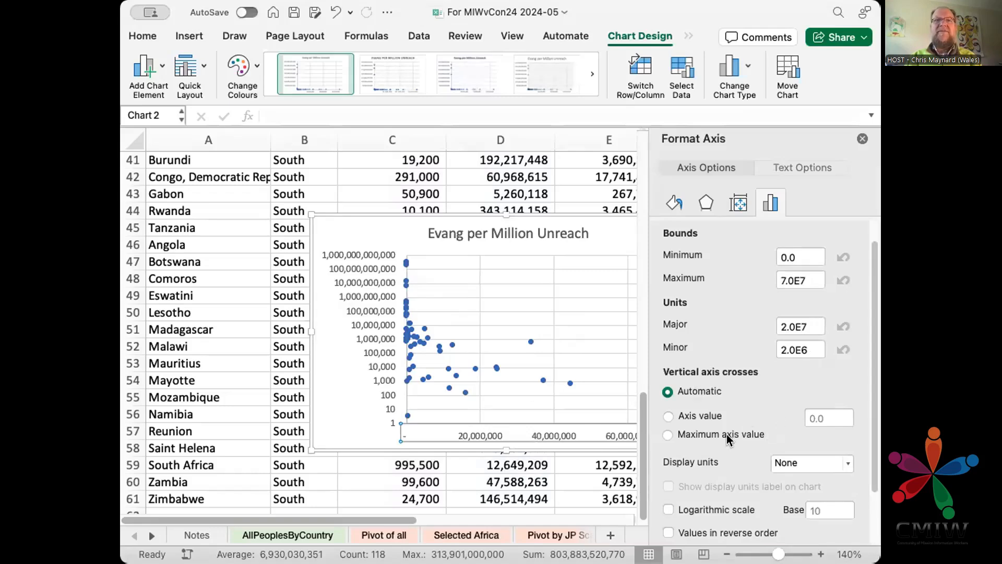
pyautogui.click(668, 509)
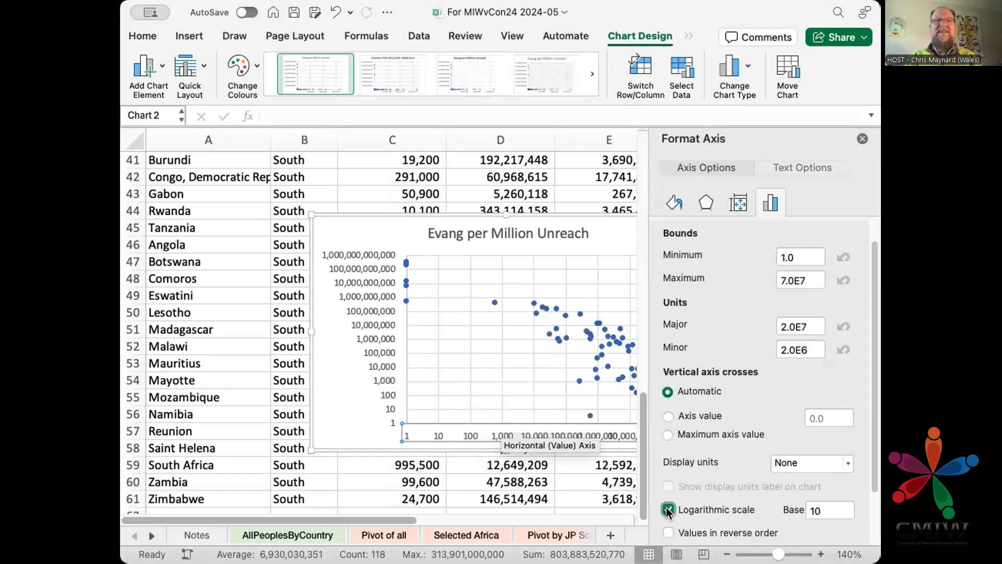
pyautogui.click(479, 338)
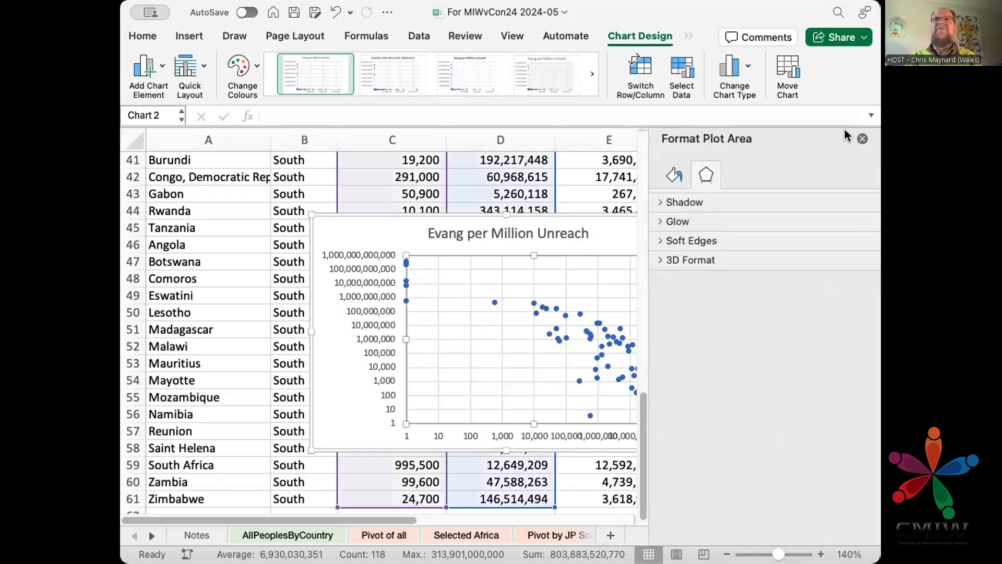
pyautogui.click(861, 137)
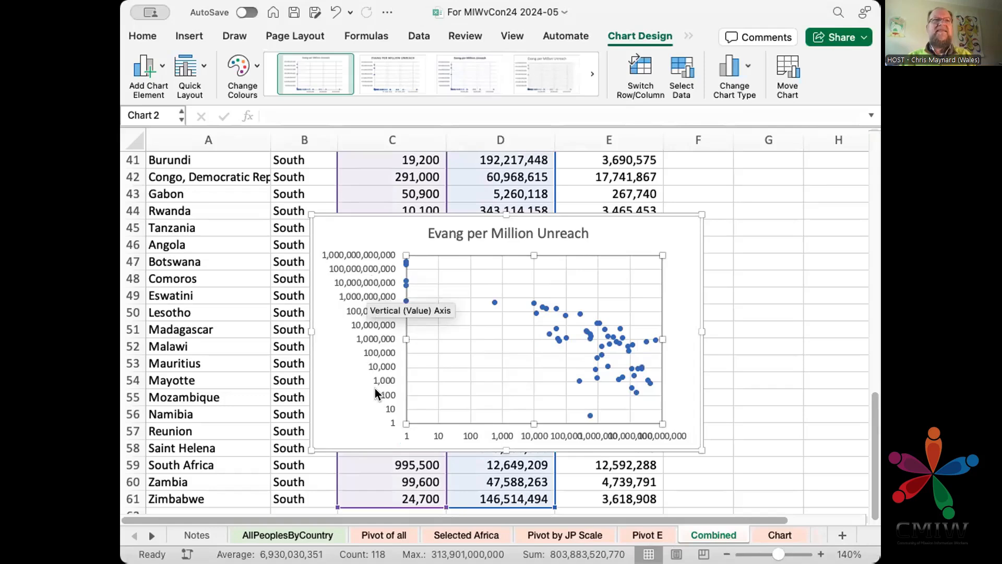
# Show the chart's vertical axis values in reverse order and close the axis formatting pane.
pyautogui.click(357, 264)
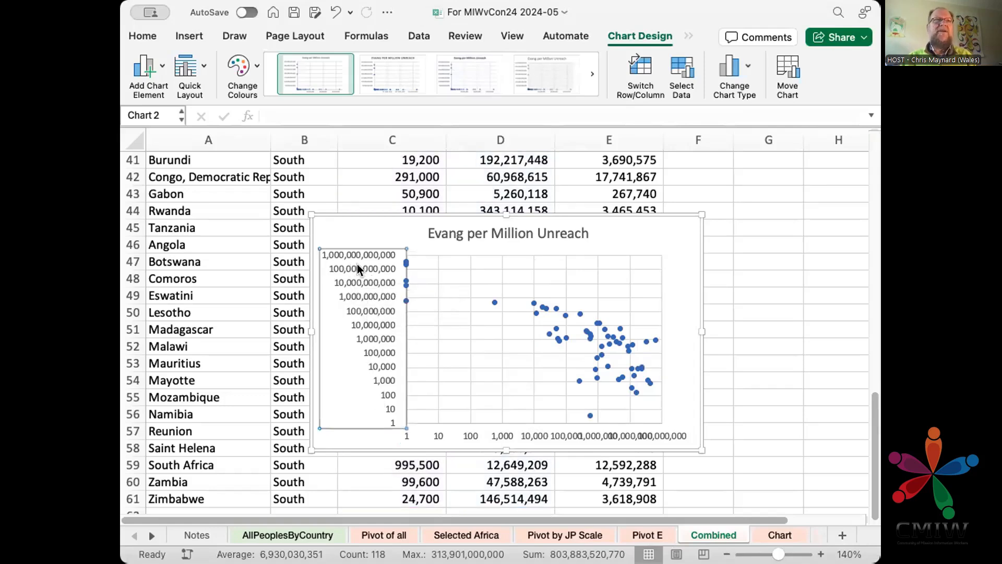
pyautogui.rightClick(357, 264)
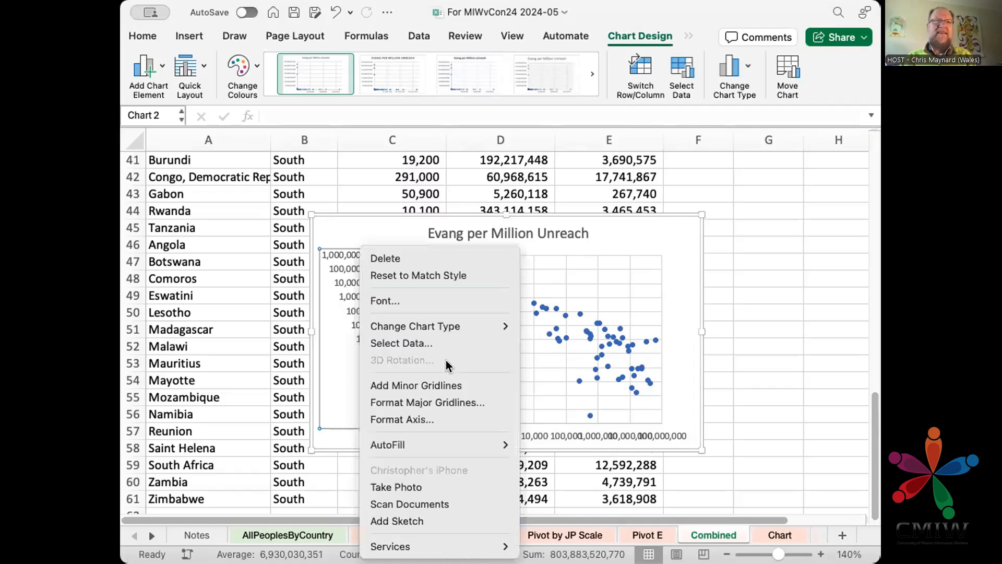
pyautogui.click(457, 417)
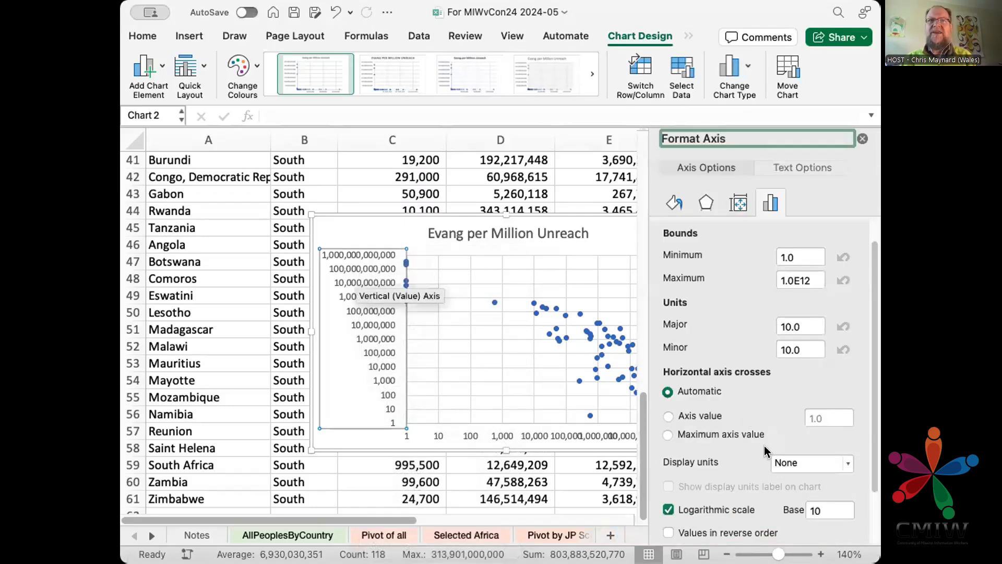
pyautogui.click(668, 532)
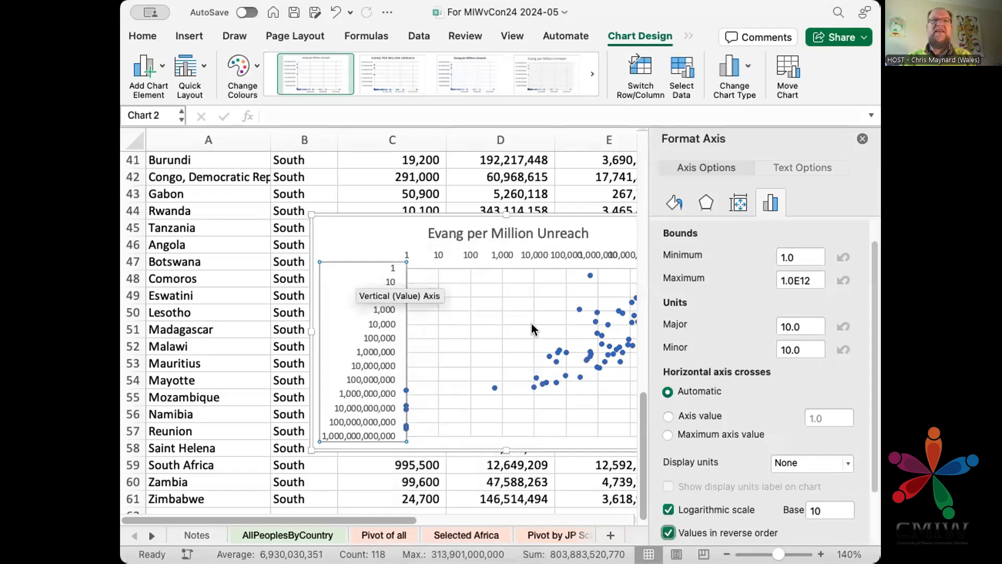
pyautogui.click(862, 139)
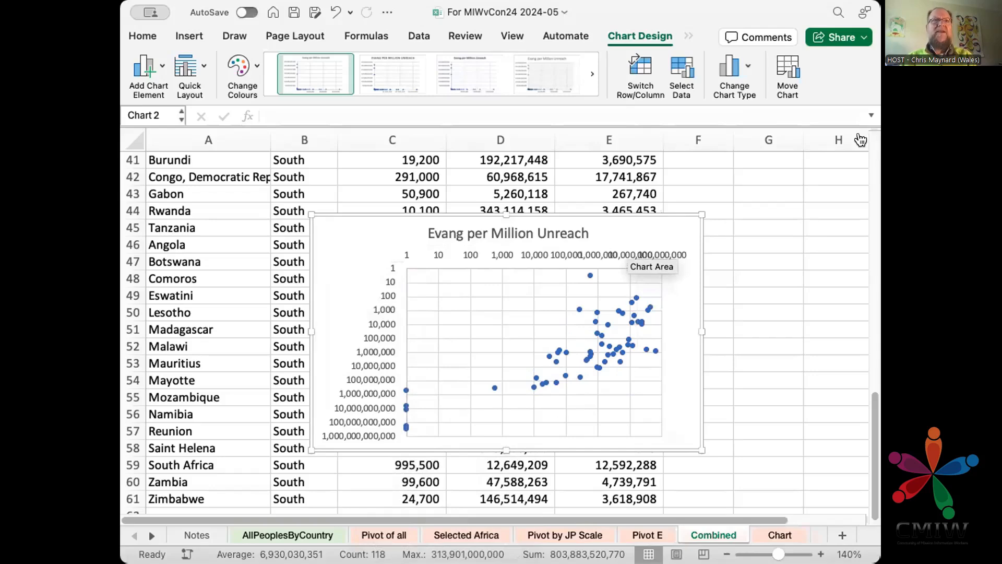
# Compare the Africa harvest chart in MF44-1_webrevised-28-31.pdf with the new Excel scatter chart and inspect the isolated point's values.
pyautogui.press('super+Tab')
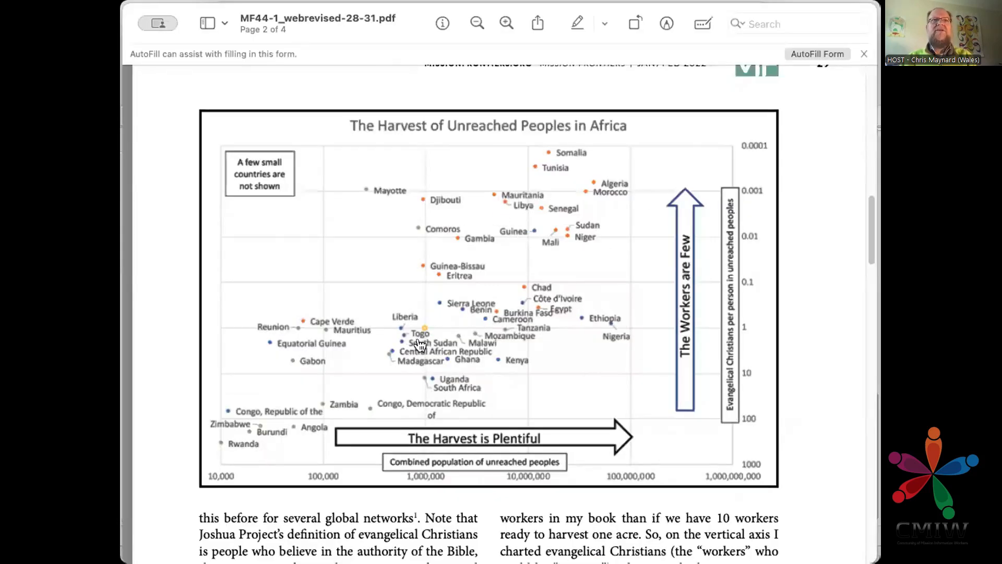
pyautogui.press('super+Tab')
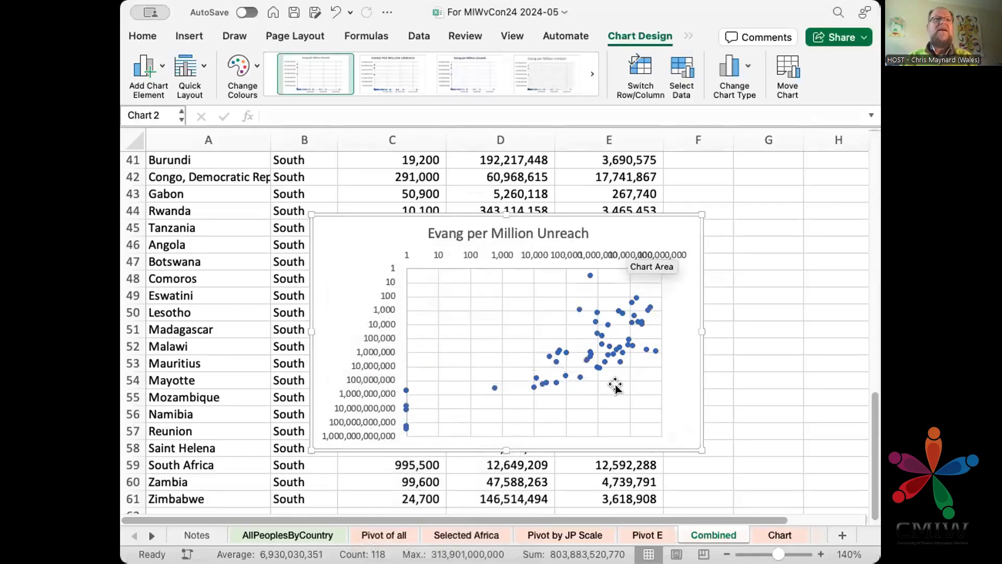
pyautogui.moveTo(494, 389)
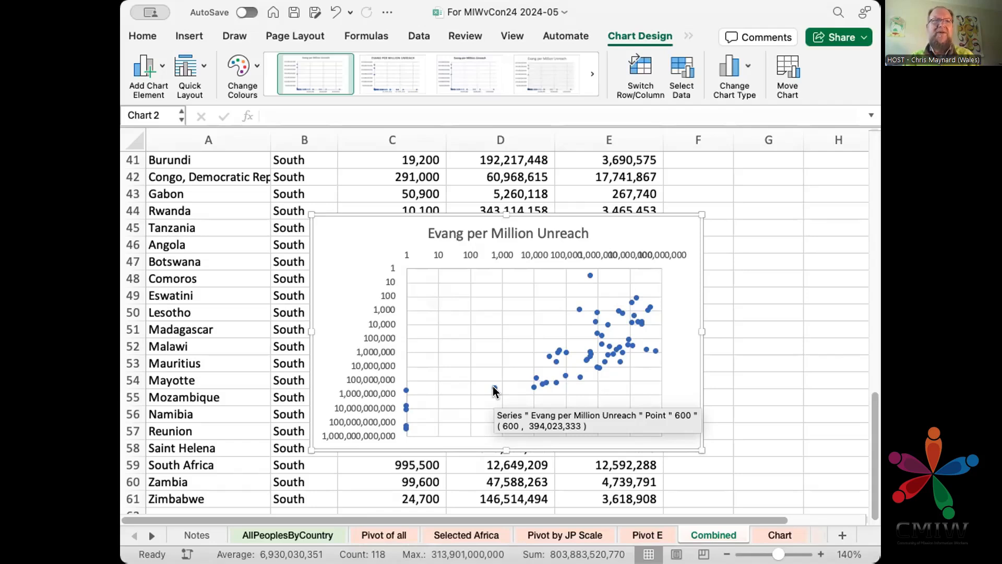
# Add data labels to all points of the Evang per Million Unreach series.
pyautogui.click(493, 386)
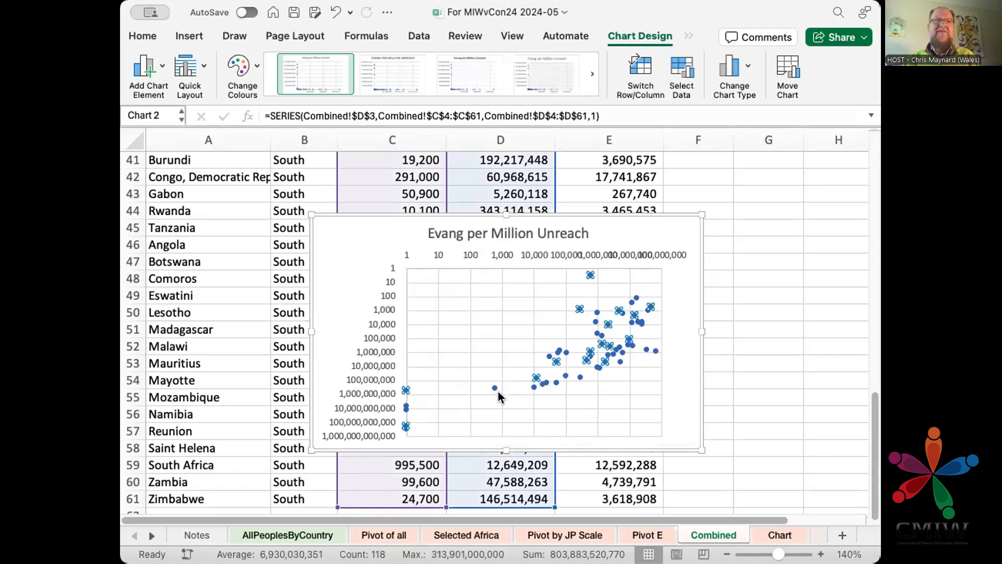
pyautogui.moveTo(494, 387)
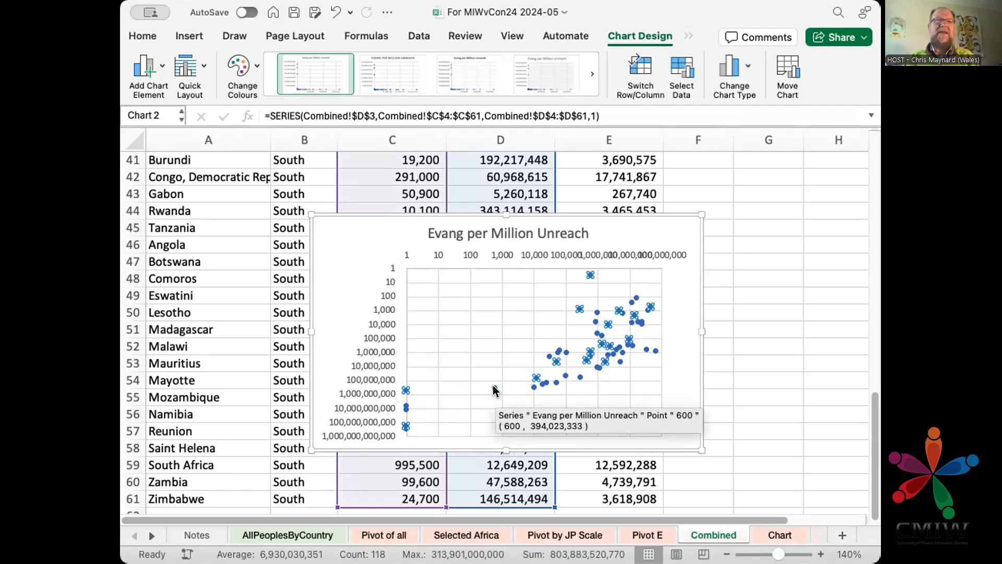
pyautogui.rightClick(493, 388)
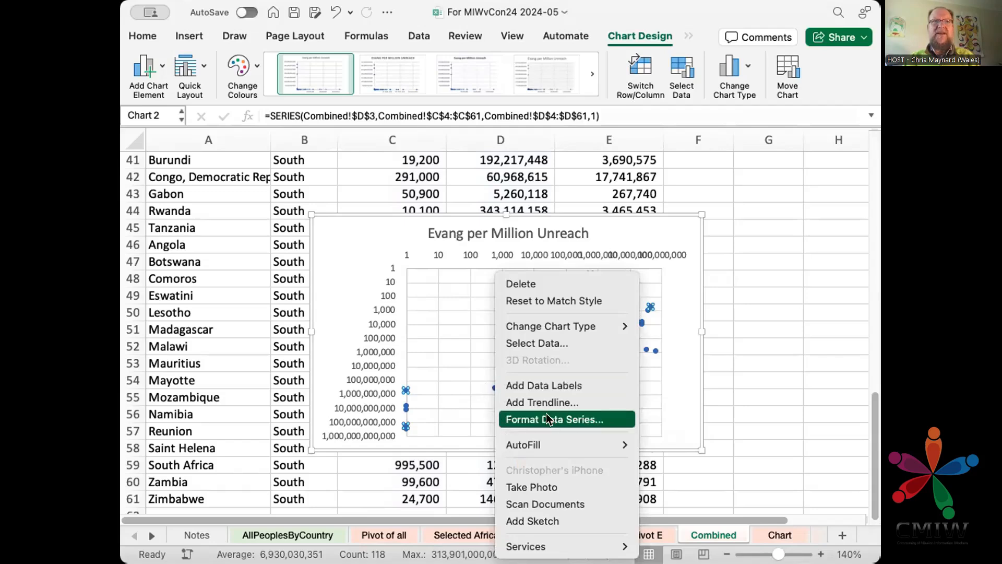
pyautogui.click(537, 378)
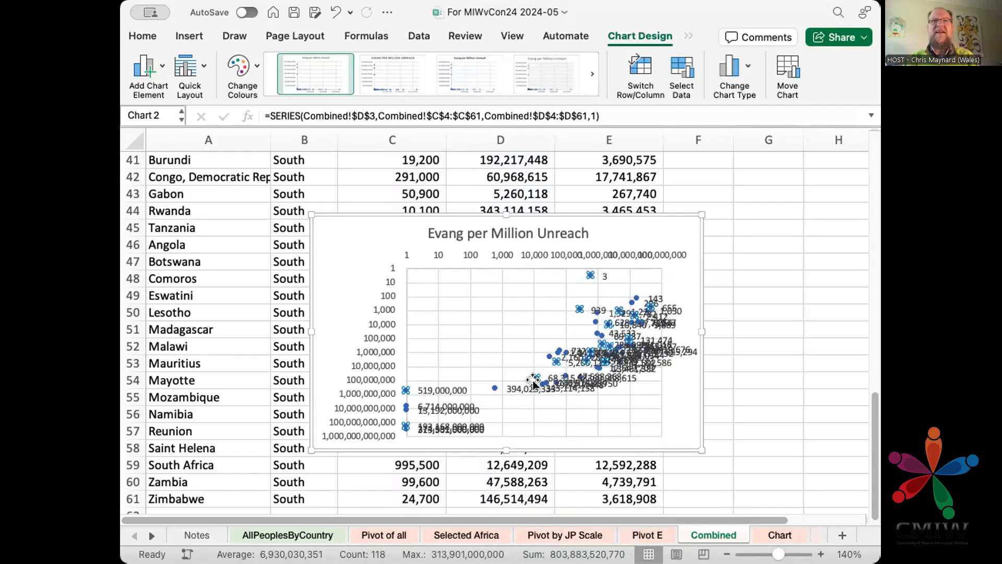
# Open the formatting options for the Evang per Million Unreach data labels and enable label text taken from cell values.
pyautogui.moveTo(532, 381)
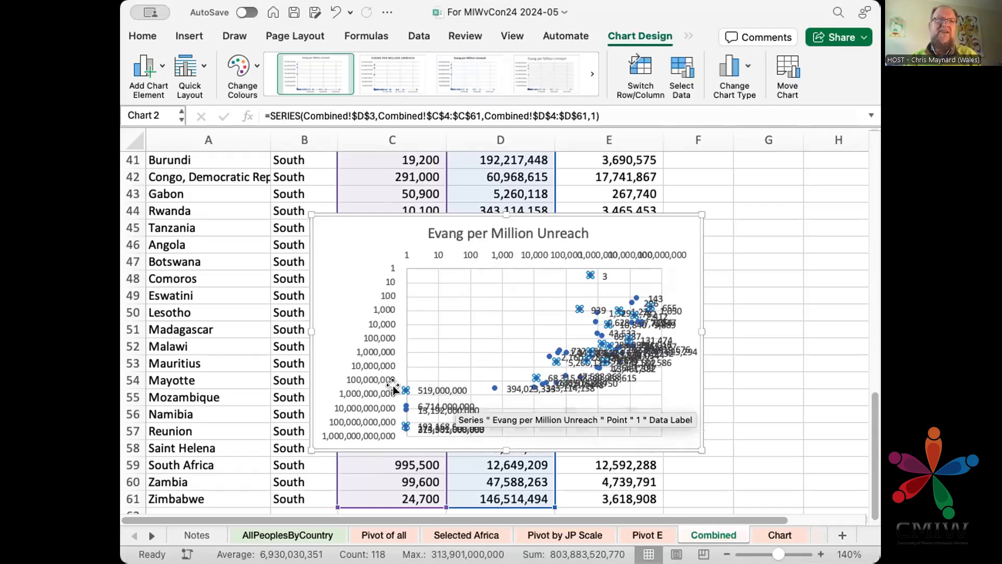
pyautogui.click(433, 385)
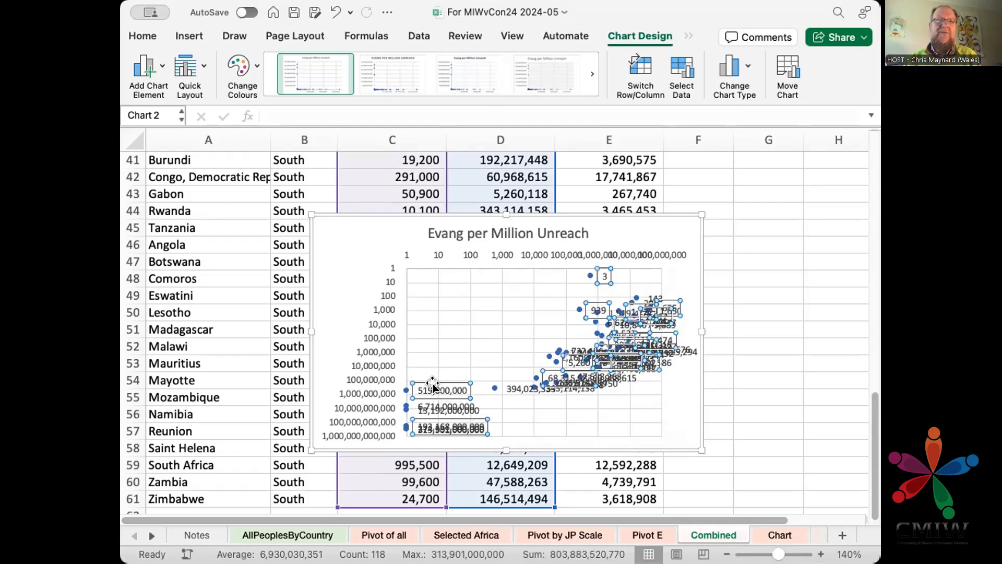
pyautogui.rightClick(437, 387)
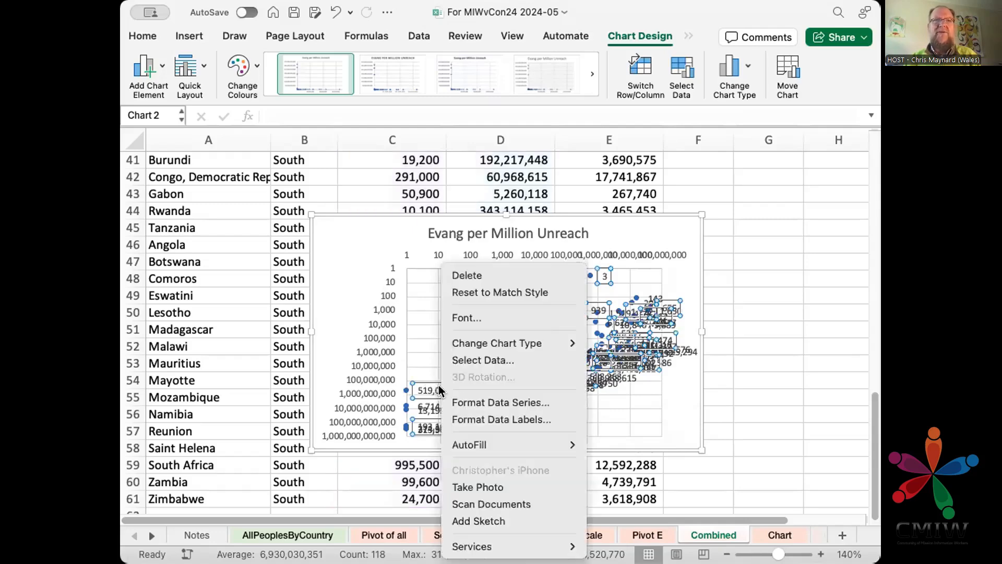
pyautogui.click(533, 419)
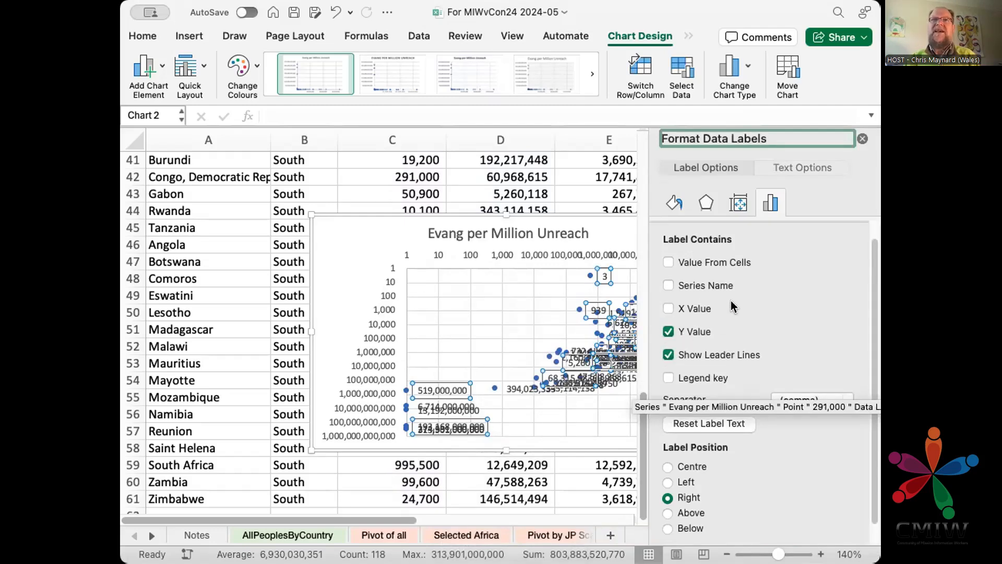
pyautogui.click(667, 261)
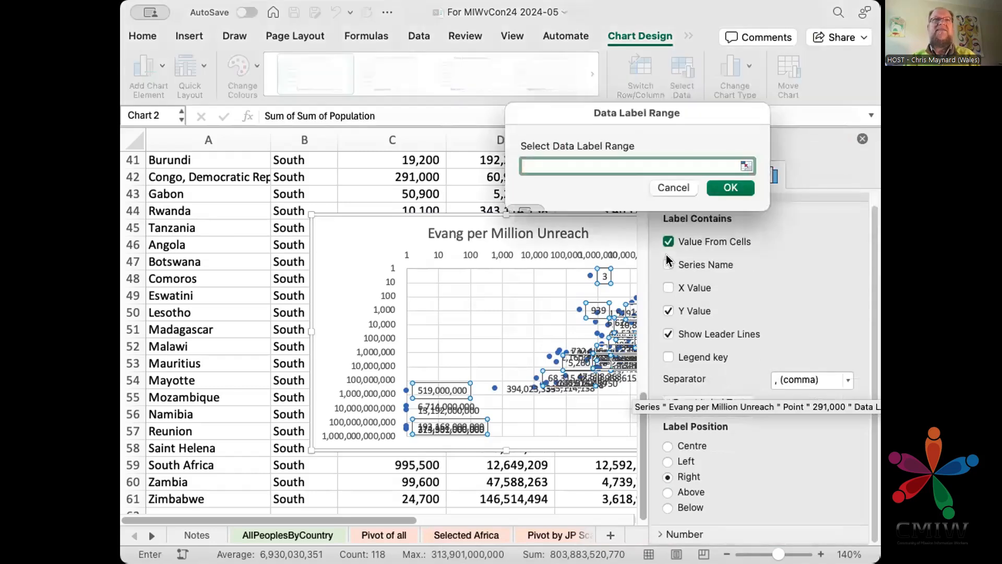
# Set the data label range to the country names in =Combined!$A$4:$A$61 and confirm it.
pyautogui.click(744, 165)
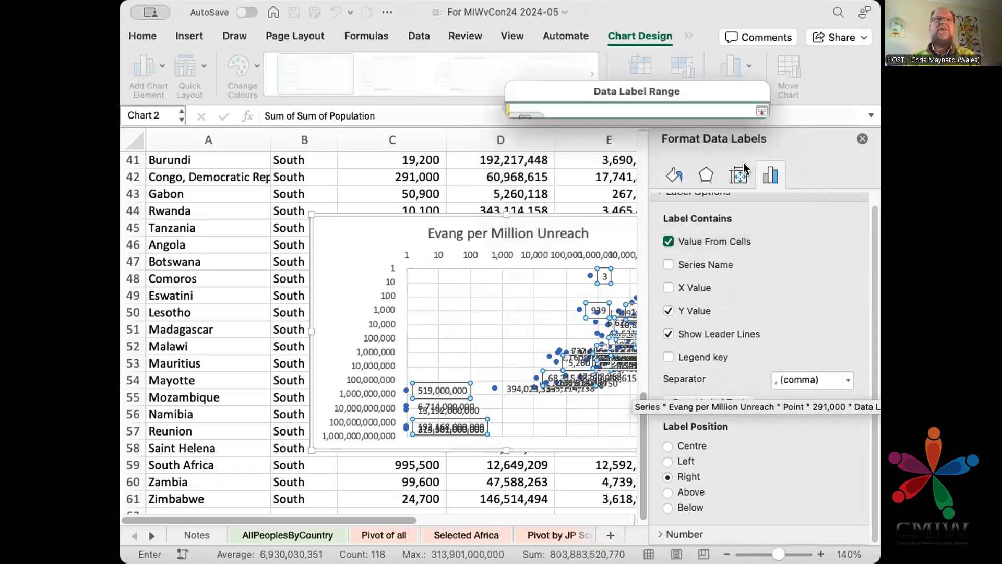
pyautogui.click(407, 175)
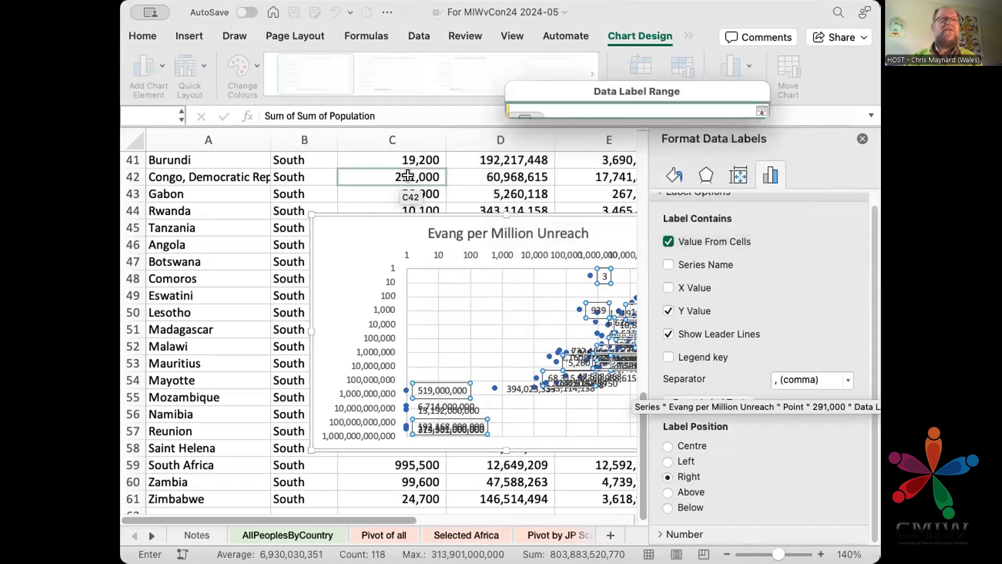
pyautogui.click(211, 228)
pyautogui.scroll(3, 213, 217)
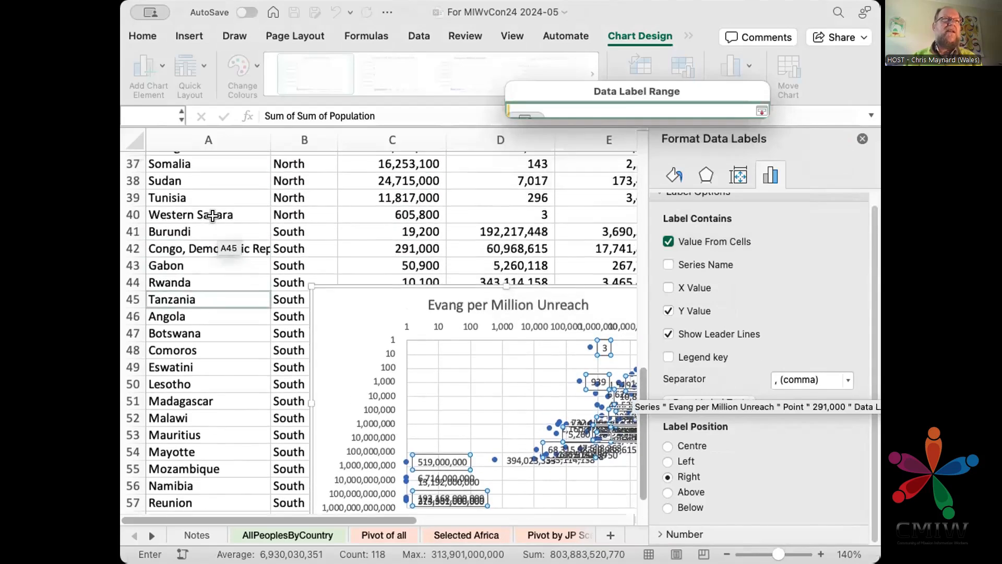
pyautogui.scroll(9, 212, 216)
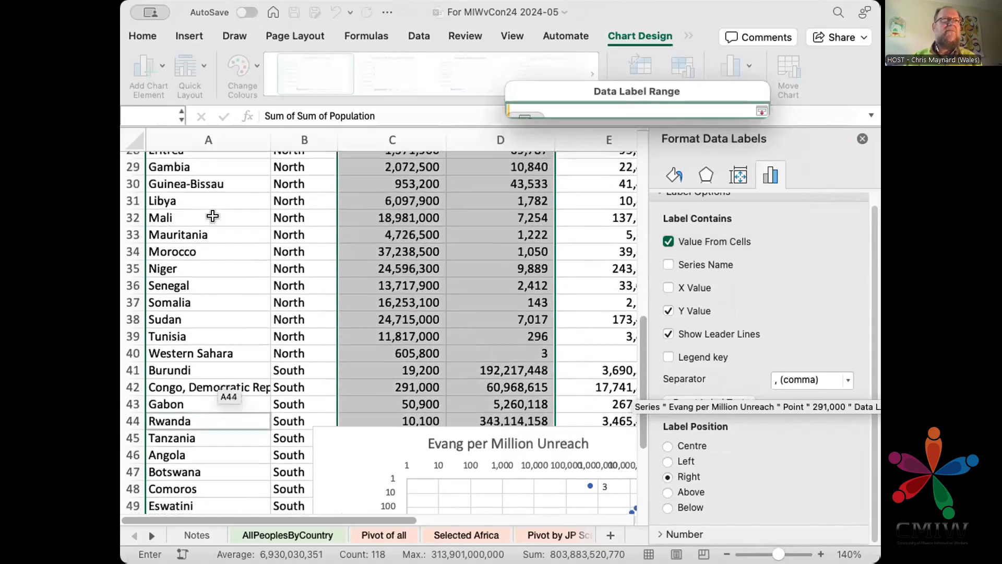
pyautogui.scroll(13, 212, 217)
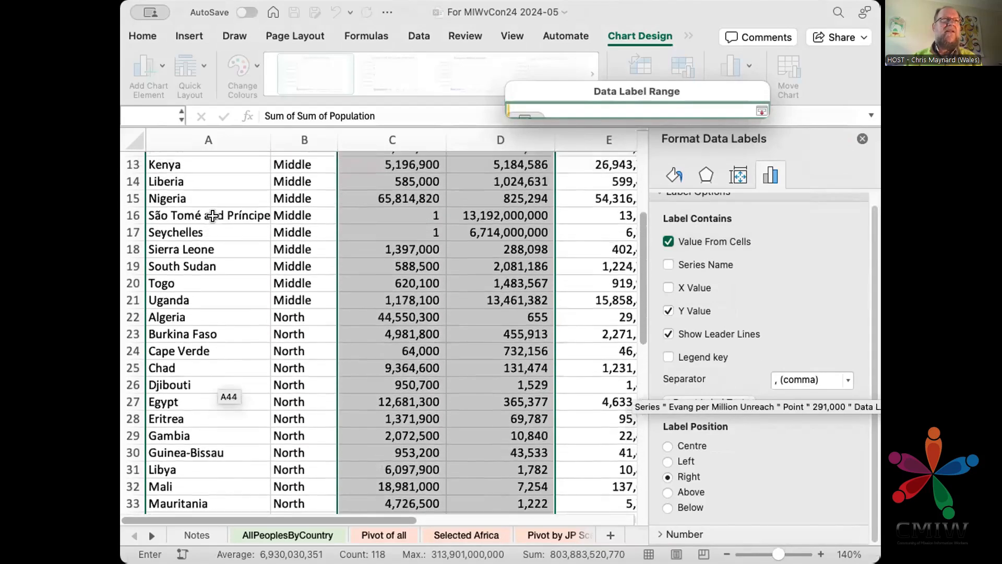
pyautogui.scroll(3, 212, 216)
pyautogui.click(190, 220)
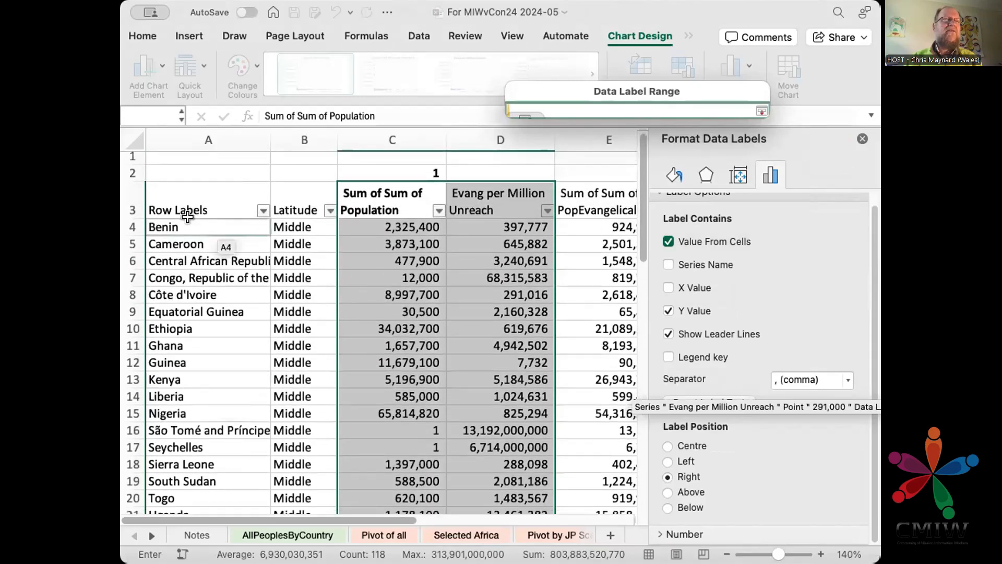
pyautogui.moveTo(190, 216); pyautogui.dragTo(209, 432)
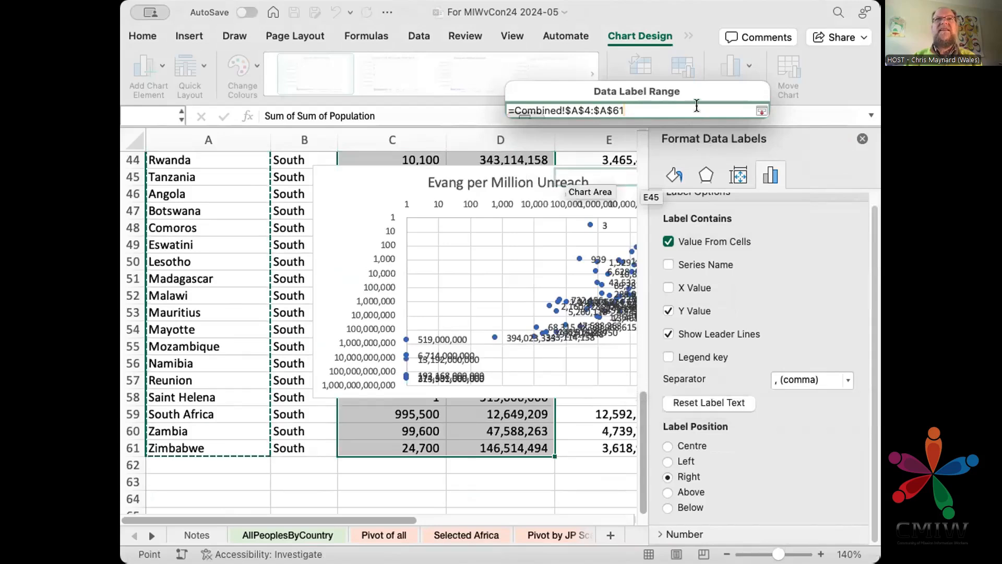
pyautogui.click(761, 111)
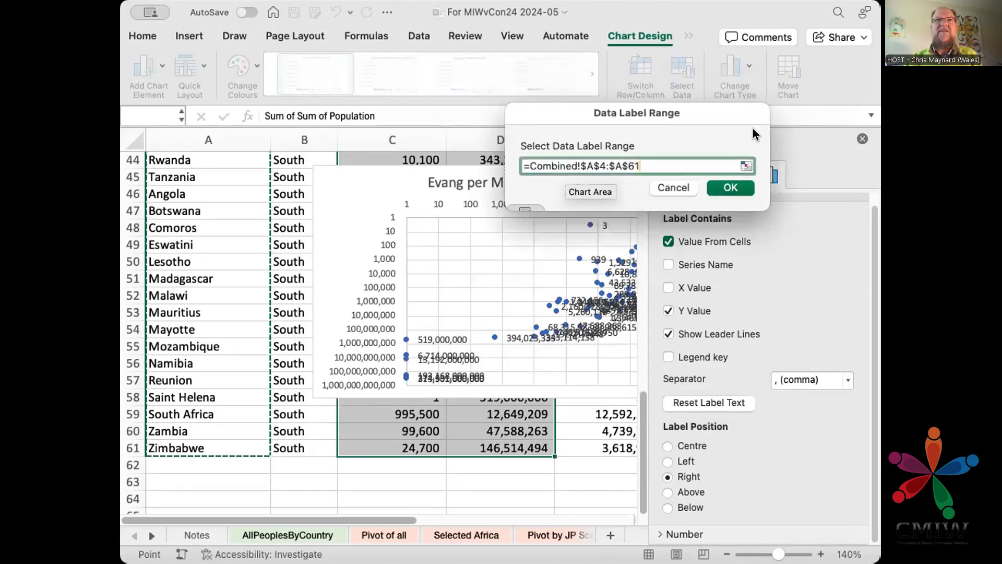
pyautogui.click(727, 181)
pyautogui.click(729, 187)
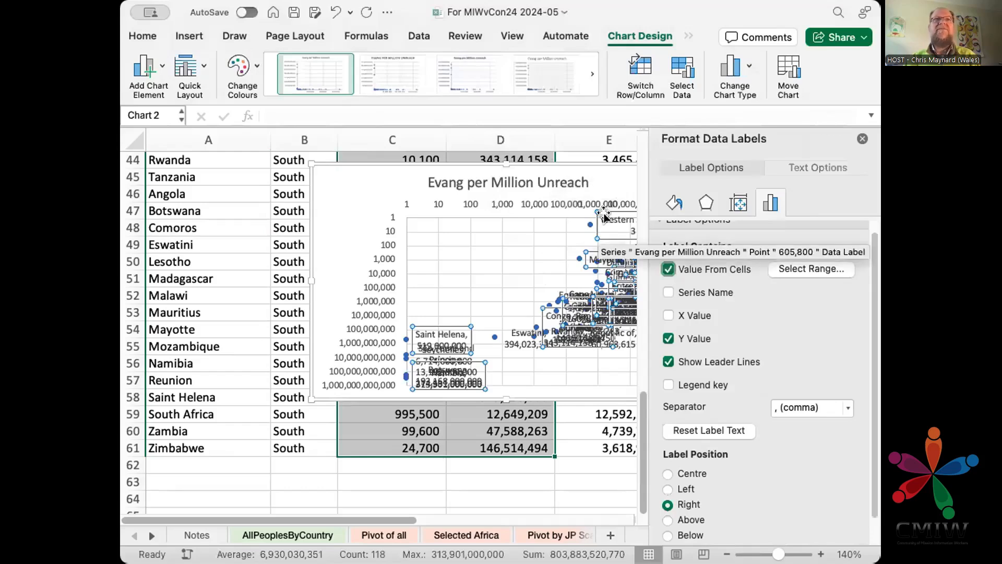
# Remove the Y values from the data labels and close the label formatting pane.
pyautogui.click(666, 336)
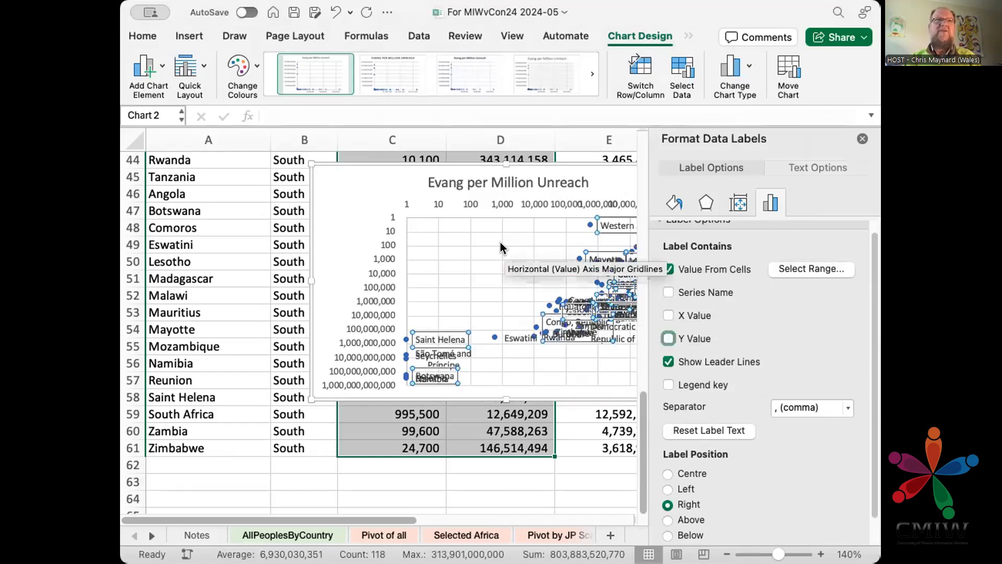
pyautogui.click(343, 175)
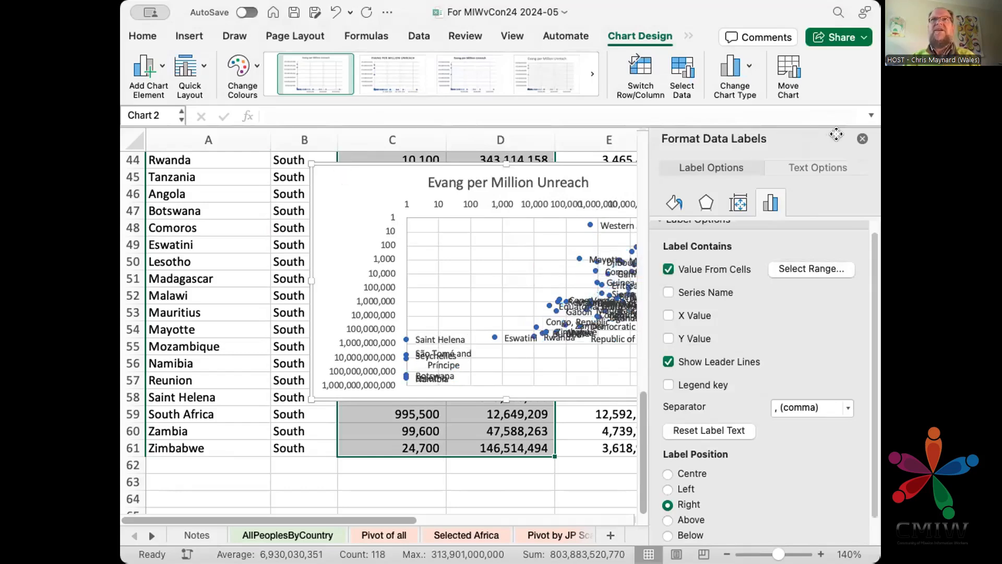
pyautogui.click(859, 135)
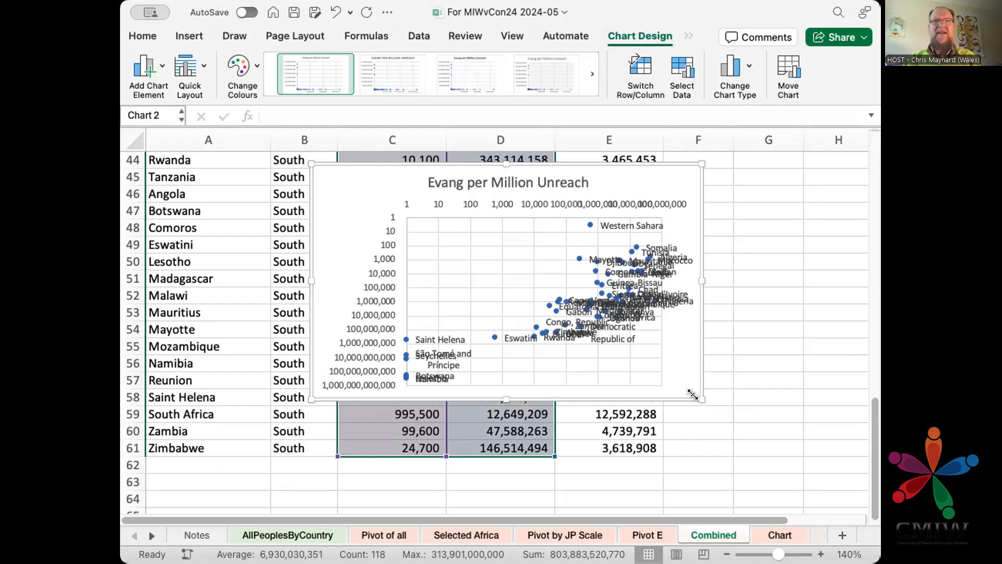
# Enlarge the scatter chart so it extends to about column H and row 70, spreading out the country labels.
pyautogui.moveTo(693, 395); pyautogui.dragTo(838, 471)
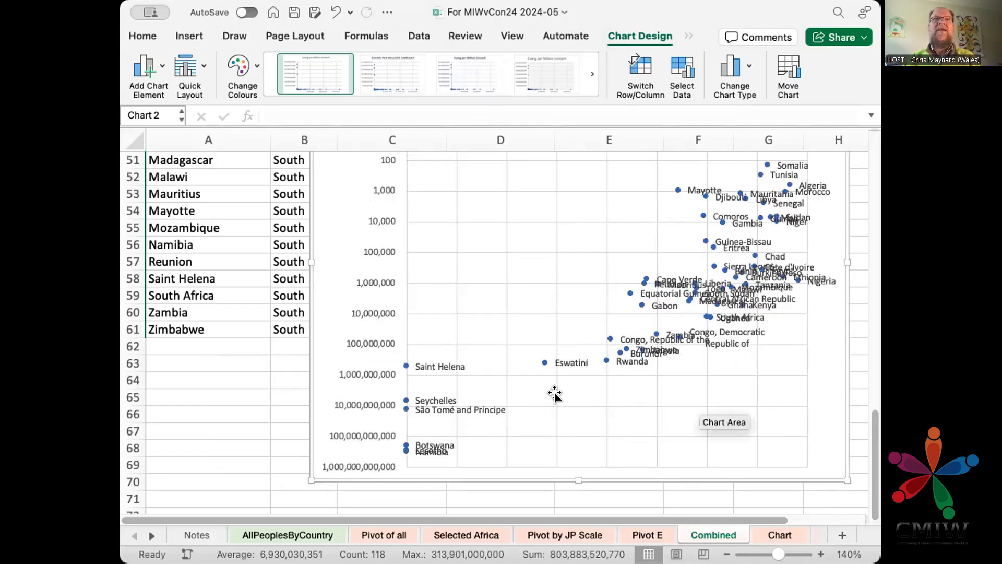
pyautogui.hscroll(2, 592, 225)
pyautogui.scroll(1, 592, 225)
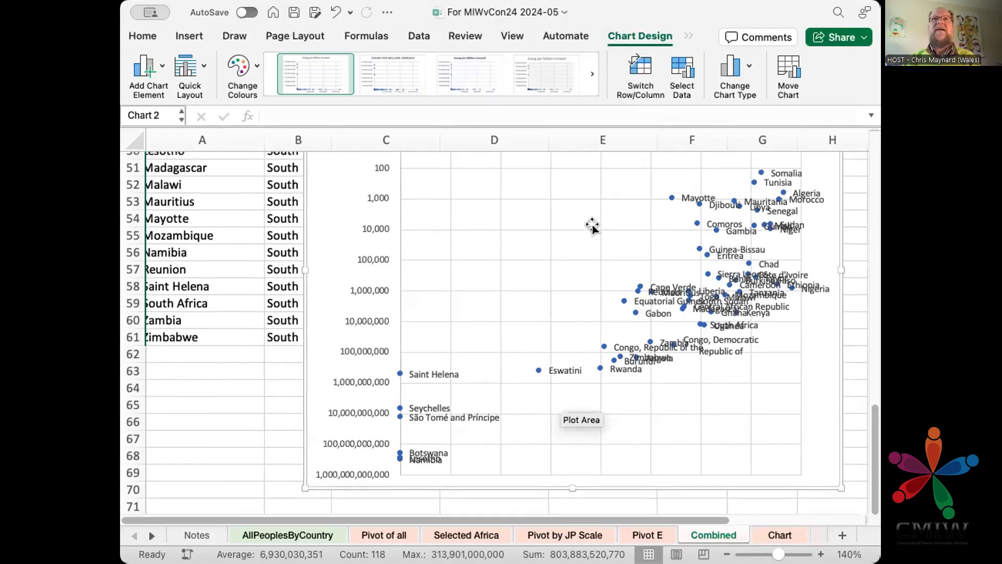
pyautogui.hscroll(2, 593, 226)
pyautogui.scroll(-1, 592, 225)
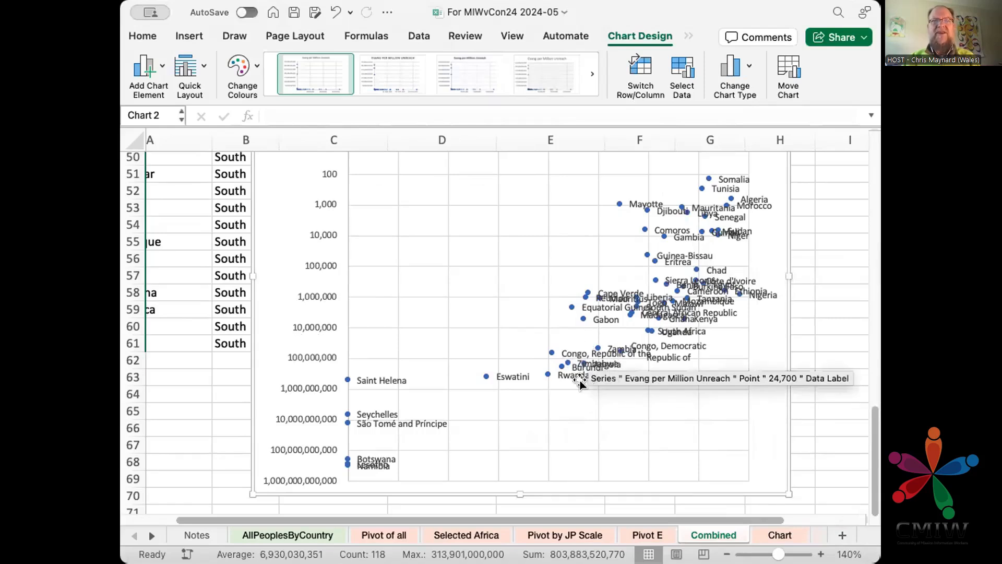
# Move the overlapping Rwanda, Zimbabwe and Angola labels individually into the empty area below and beside their points.
pyautogui.click(504, 372)
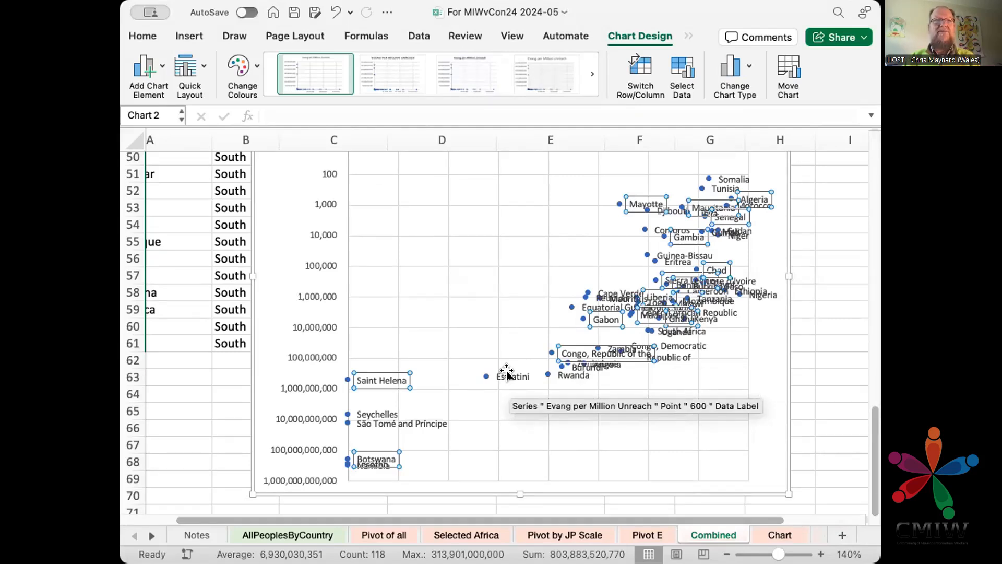
pyautogui.click(573, 376)
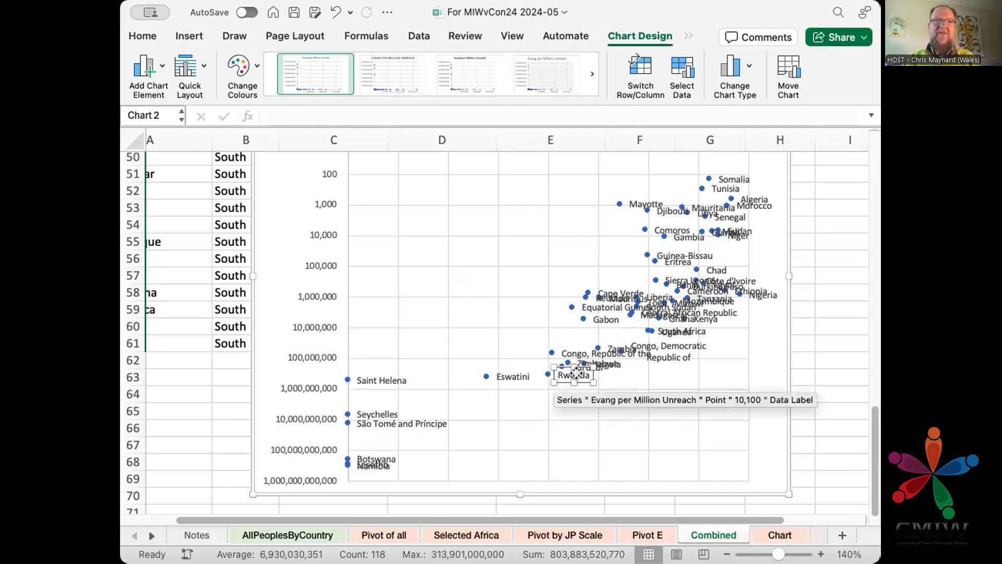
pyautogui.moveTo(576, 373); pyautogui.dragTo(596, 395)
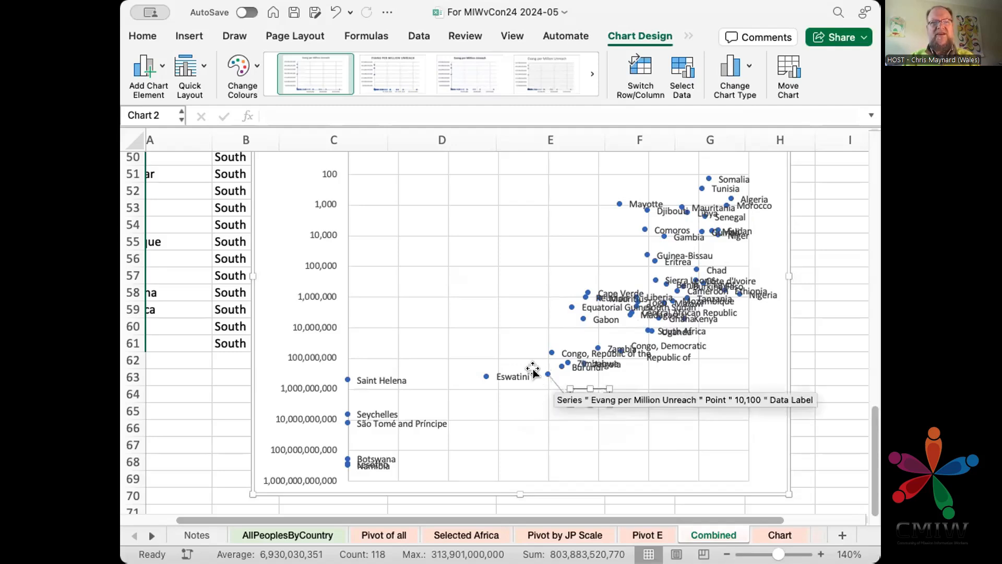
pyautogui.click(573, 366)
pyautogui.moveTo(602, 377); pyautogui.dragTo(610, 381)
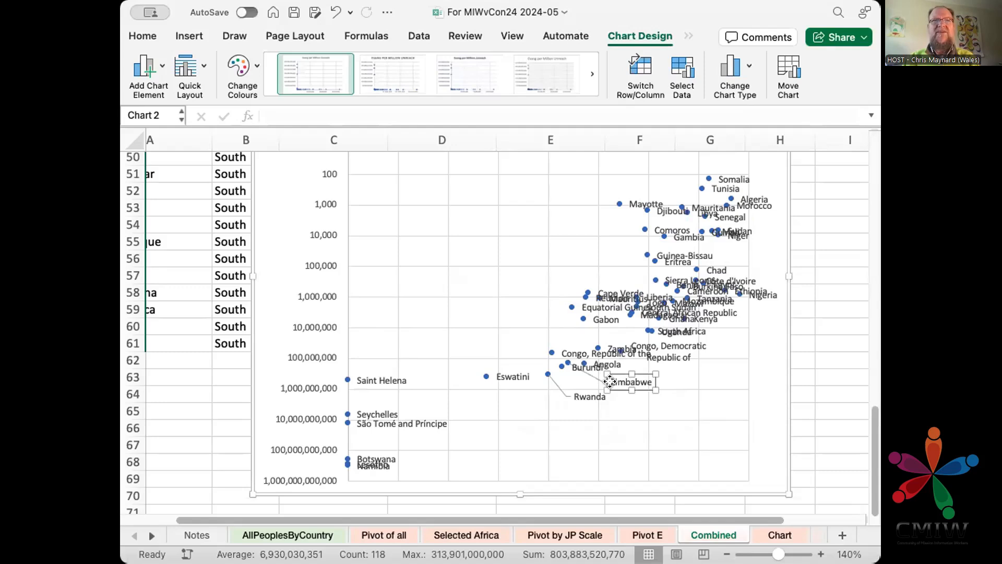
pyautogui.click(585, 361)
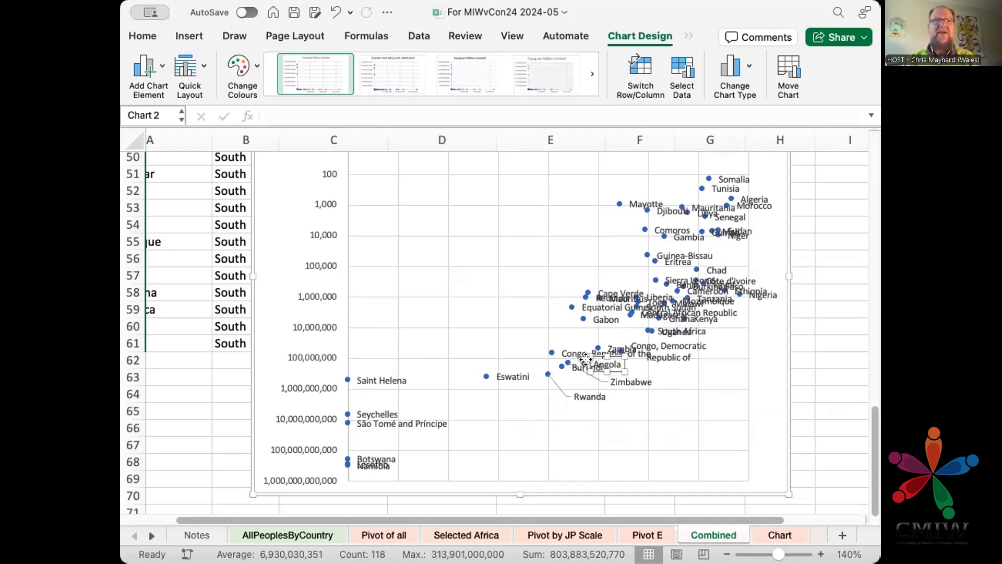
pyautogui.moveTo(587, 361); pyautogui.dragTo(649, 391)
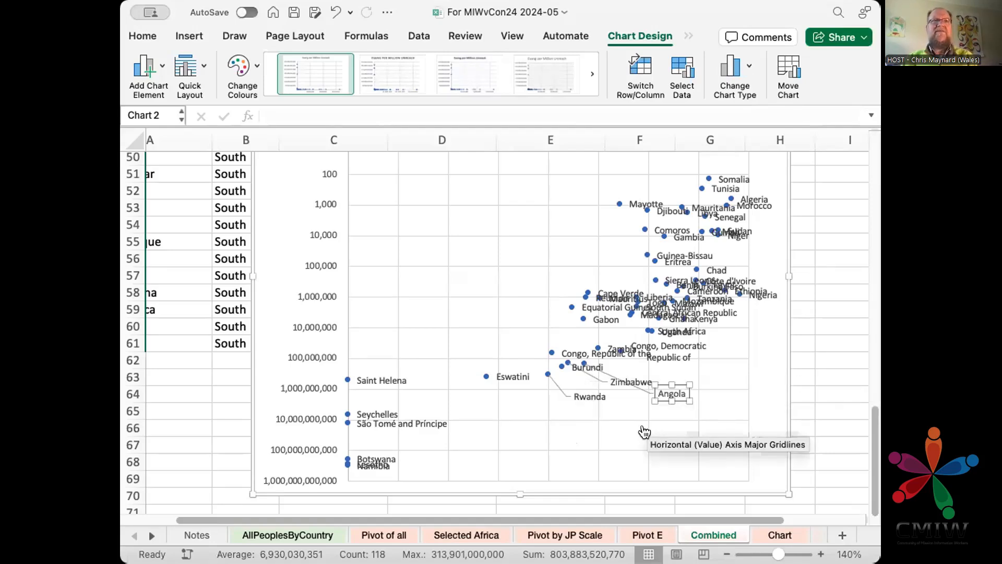
# Check the Africa harvest chart in MF44-1_webrevised-28-31.pdf, and examine the Middle, North and South latitude groups of countries in the Excel Combined sheet.
pyautogui.press('super+Tab')
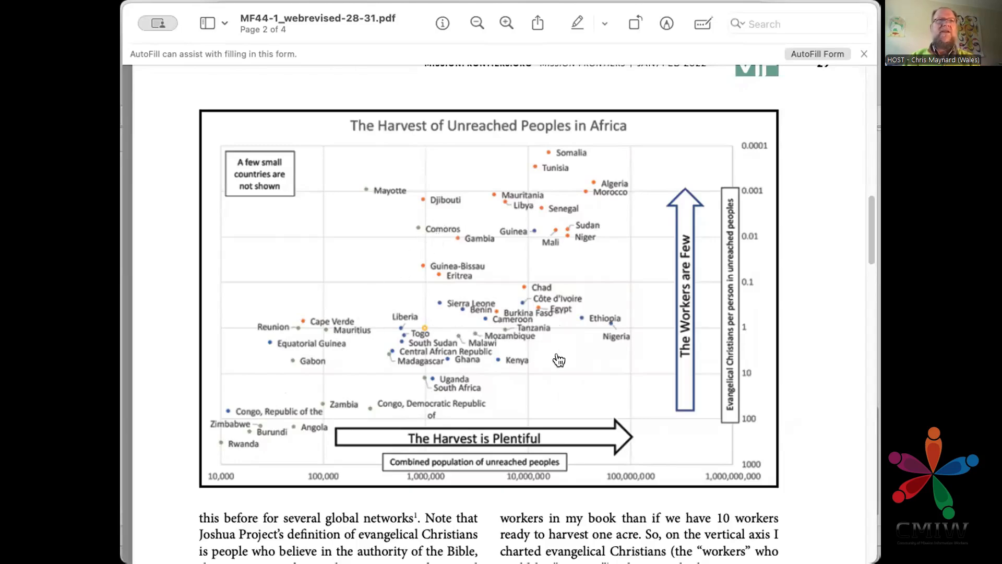
pyautogui.press('super+Tab')
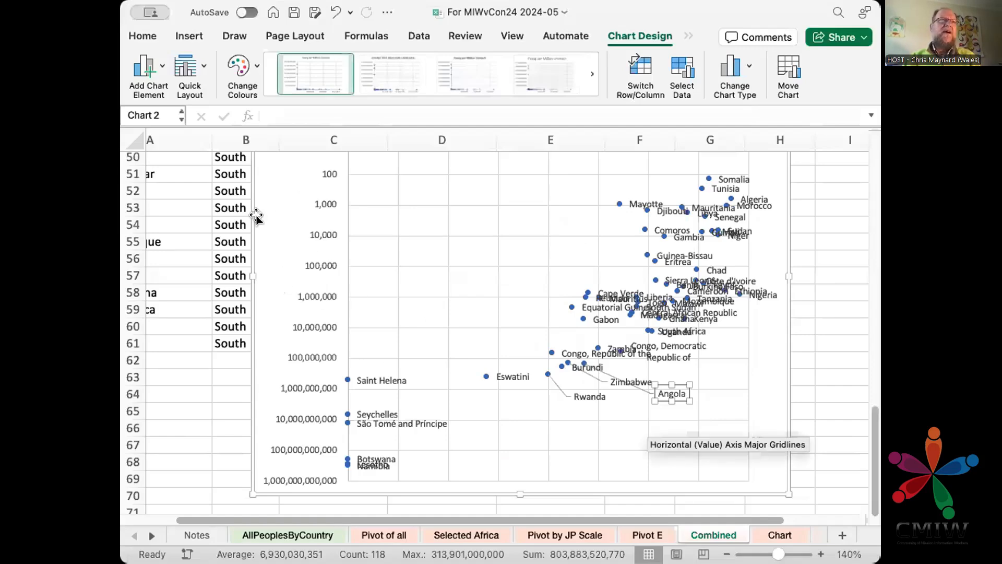
pyautogui.scroll(5, 209, 272)
pyautogui.hscroll(-2, 210, 272)
pyautogui.scroll(10, 209, 272)
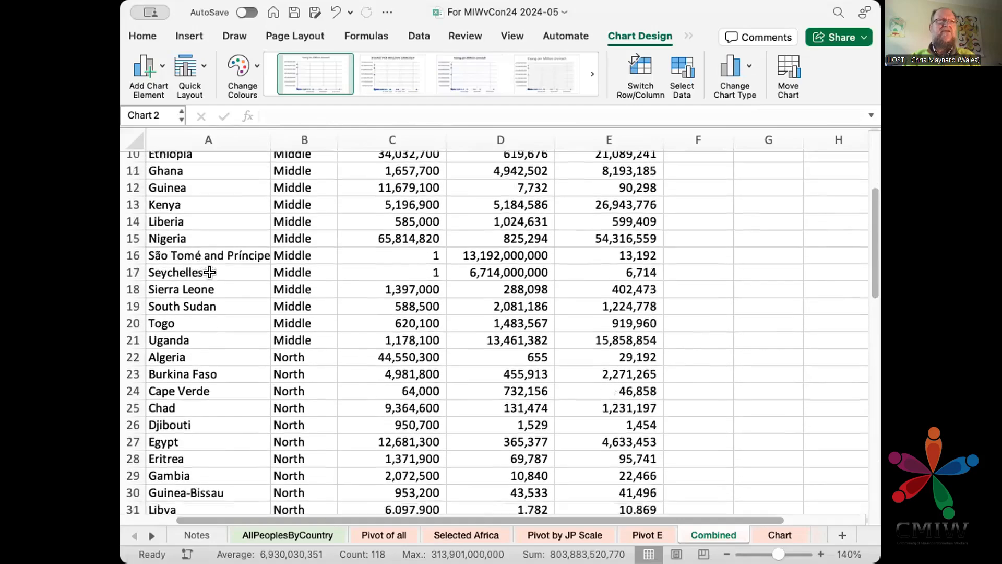
pyautogui.scroll(-4, 209, 272)
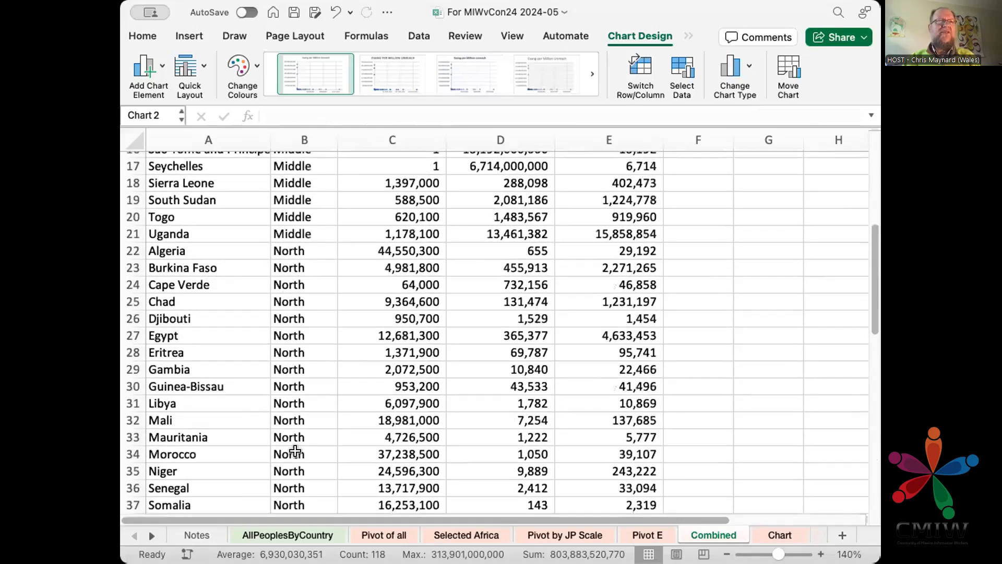
pyautogui.scroll(3, 295, 452)
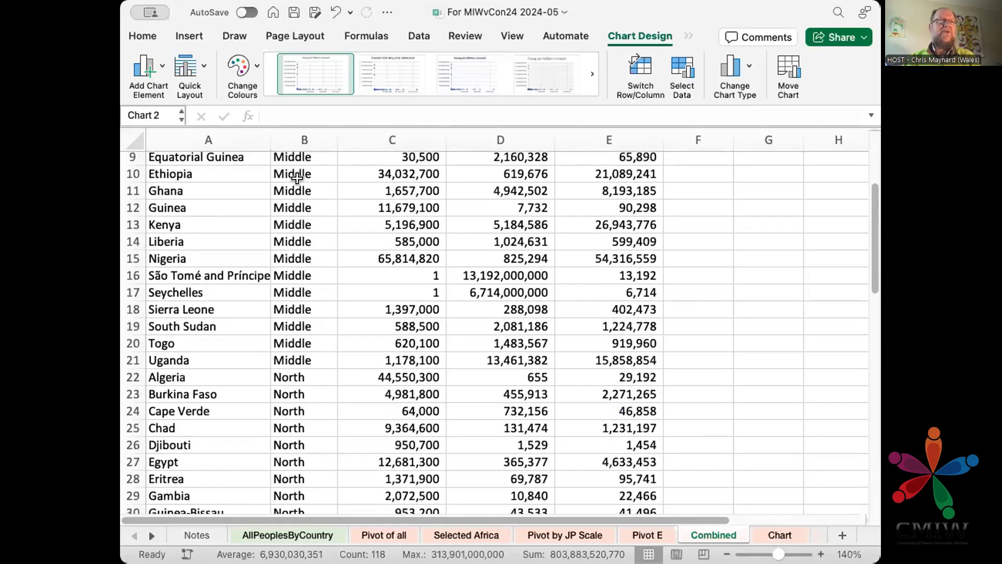
pyautogui.scroll(-10, 321, 388)
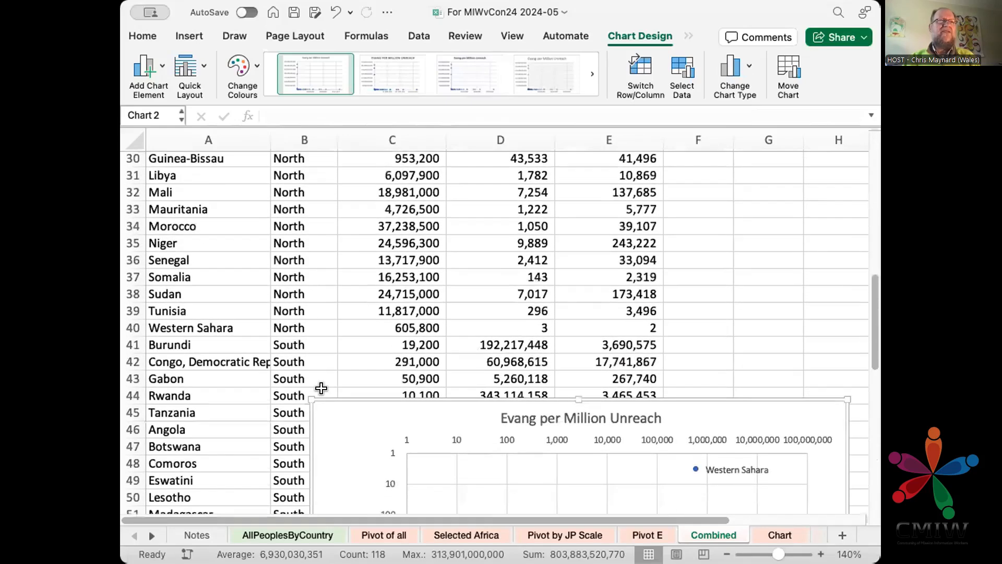
pyautogui.click(276, 356)
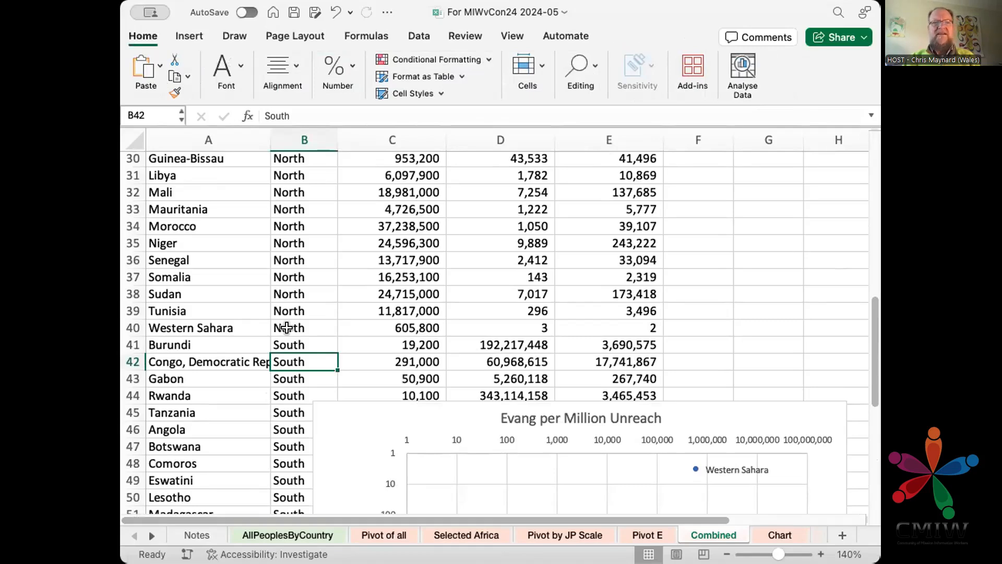
pyautogui.scroll(10, 287, 225)
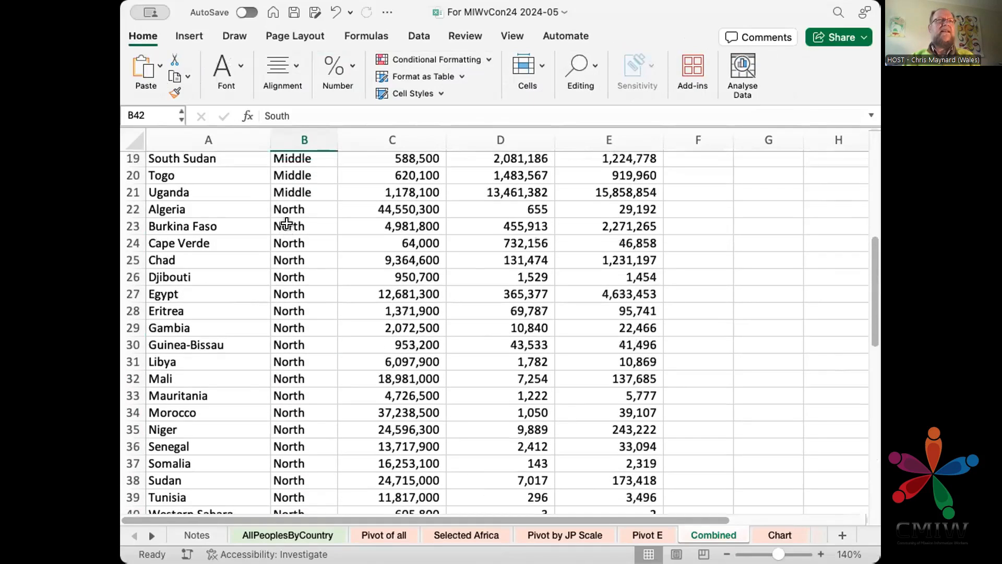
pyautogui.scroll(2, 287, 223)
pyautogui.scroll(-10, 287, 224)
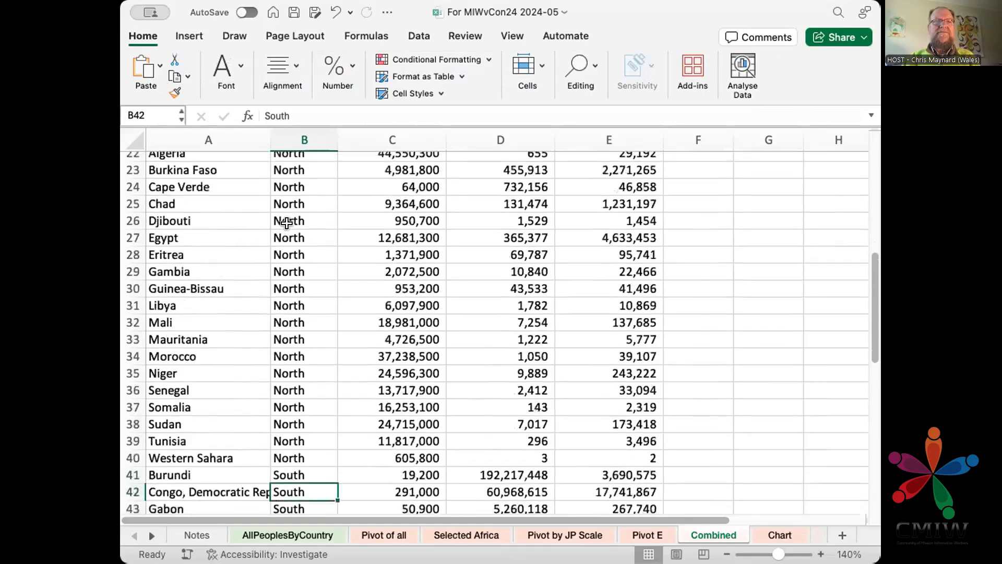
# Select the population and evangelicals-per-million values of the Middle countries in C4:D21, and separately those of the North countries in C22:D40.
pyautogui.scroll(-8, 514, 382)
pyautogui.scroll(-1, 514, 382)
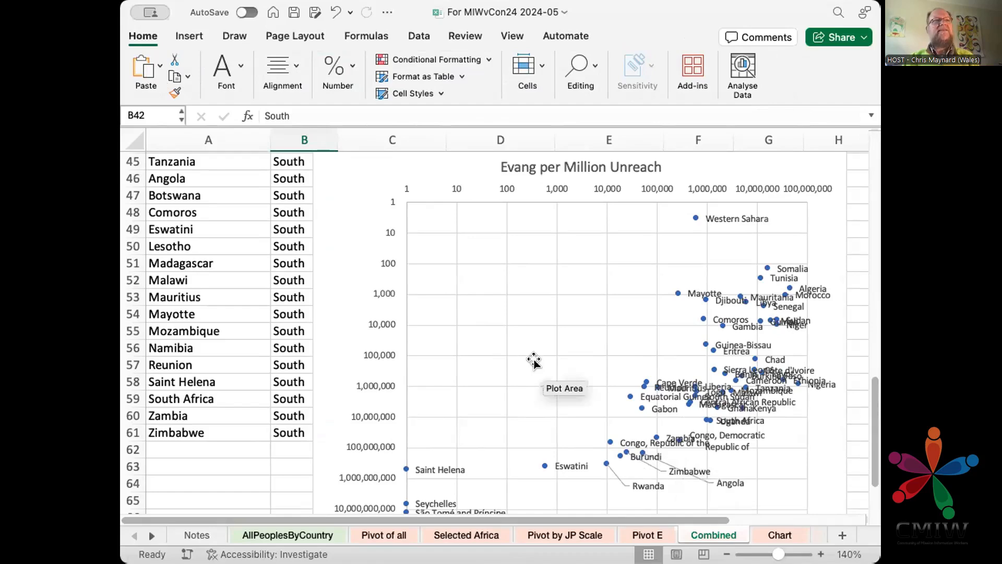
pyautogui.scroll(10, 533, 360)
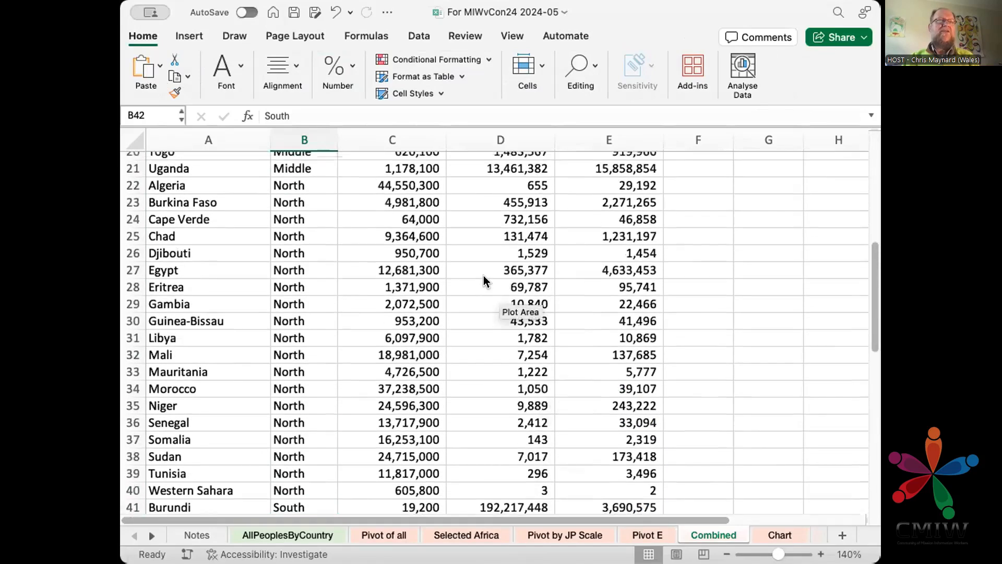
pyautogui.scroll(5, 483, 274)
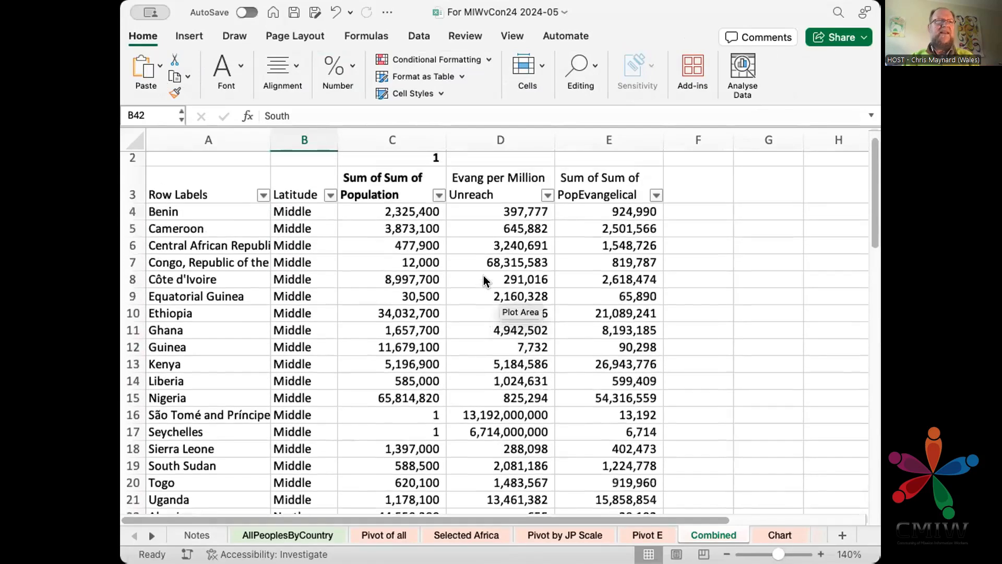
pyautogui.scroll(-2, 484, 275)
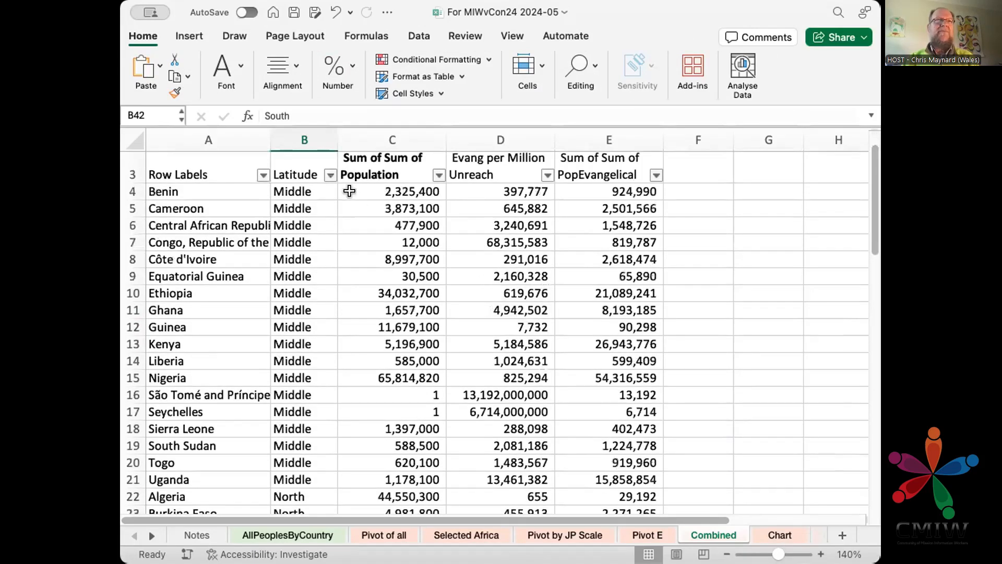
pyautogui.moveTo(367, 188); pyautogui.dragTo(507, 471)
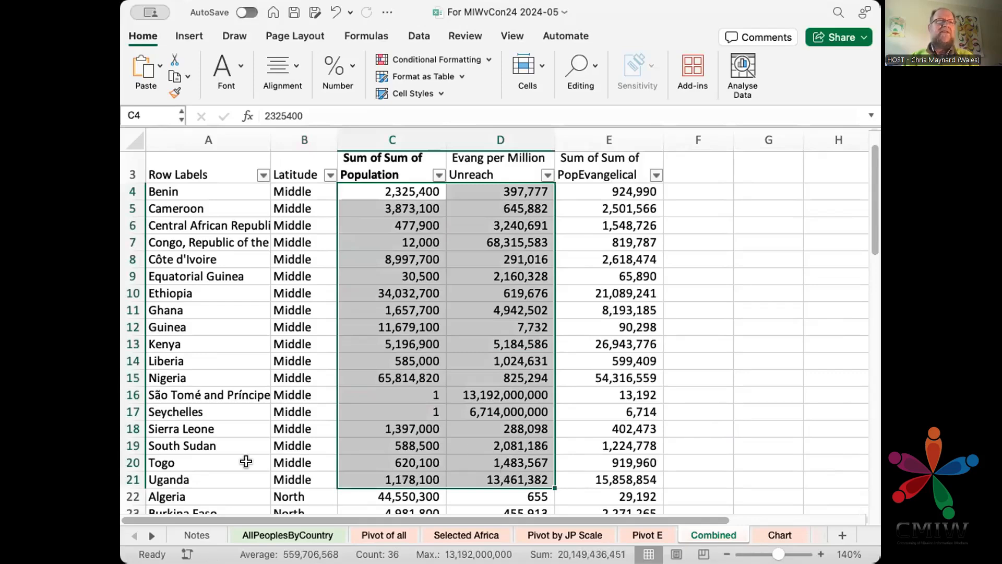
pyautogui.scroll(-10, 688, 351)
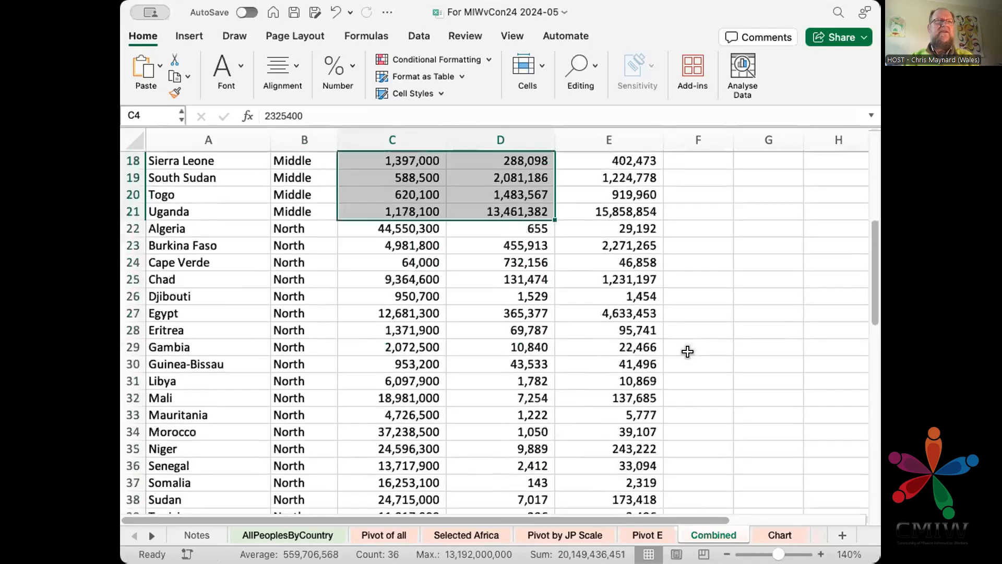
pyautogui.moveTo(383, 164); pyautogui.dragTo(521, 471)
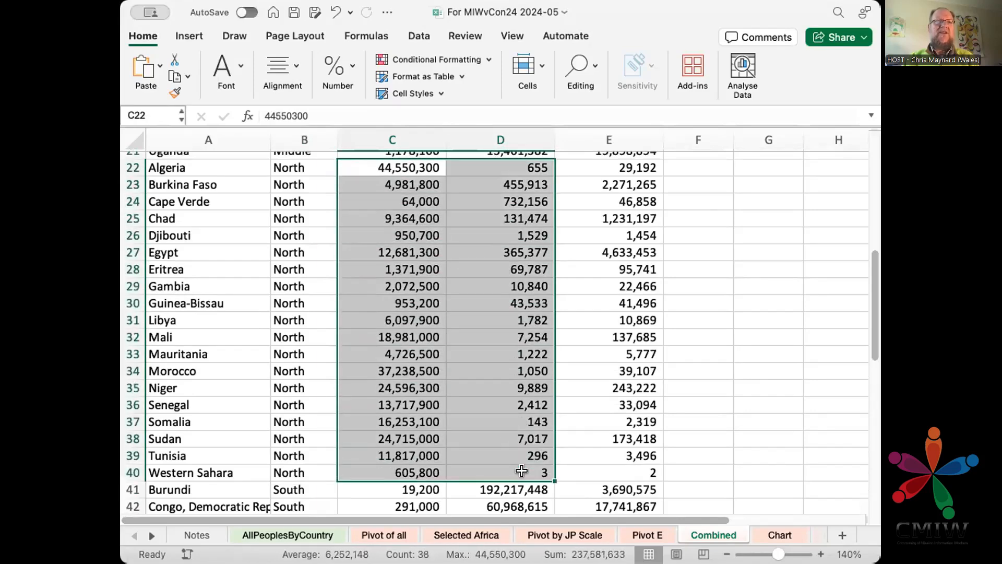
# Clear the range selection, view the South countries and the scatter chart, and switch to the Africa harvest chart in MF44-1_webrevised-28-31.pdf for comparison.
pyautogui.scroll(-6, 663, 388)
pyautogui.scroll(-3, 662, 388)
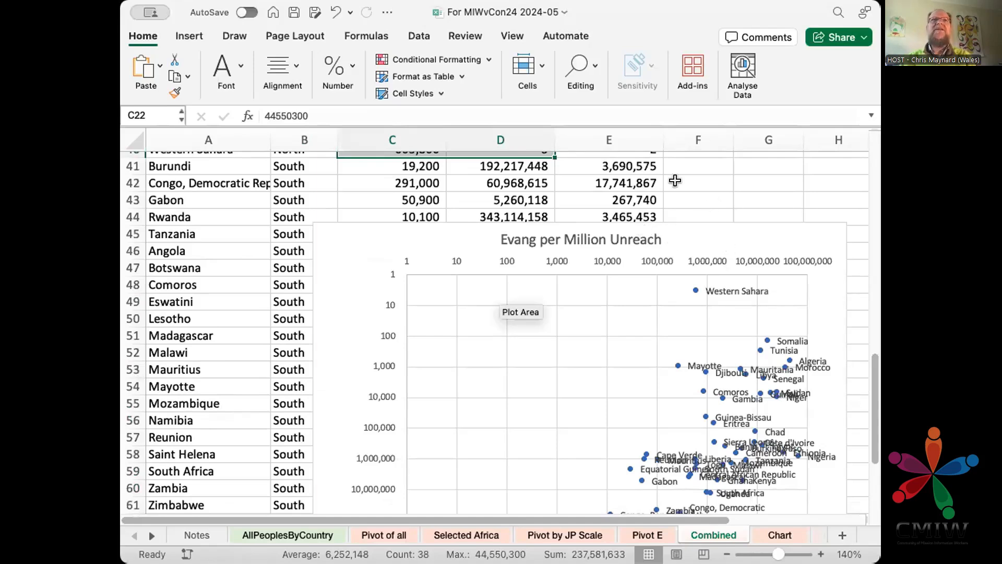
pyautogui.click(609, 193)
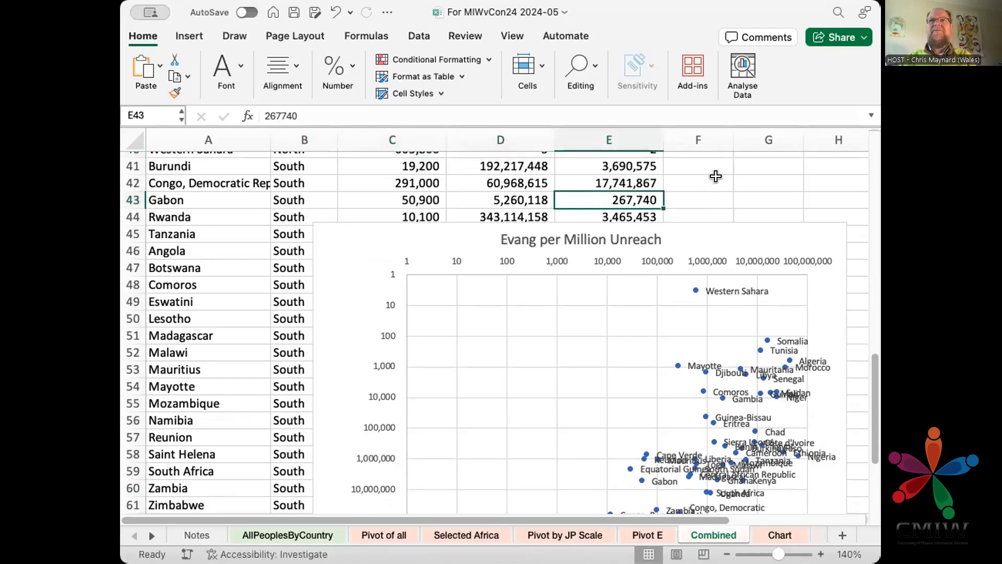
pyautogui.scroll(3, 714, 175)
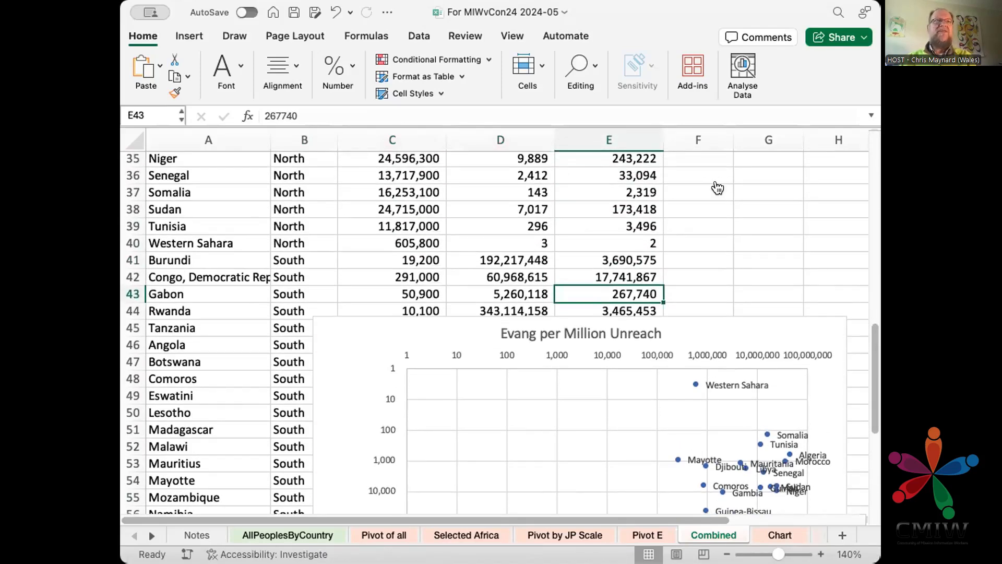
pyautogui.press('super+Tab')
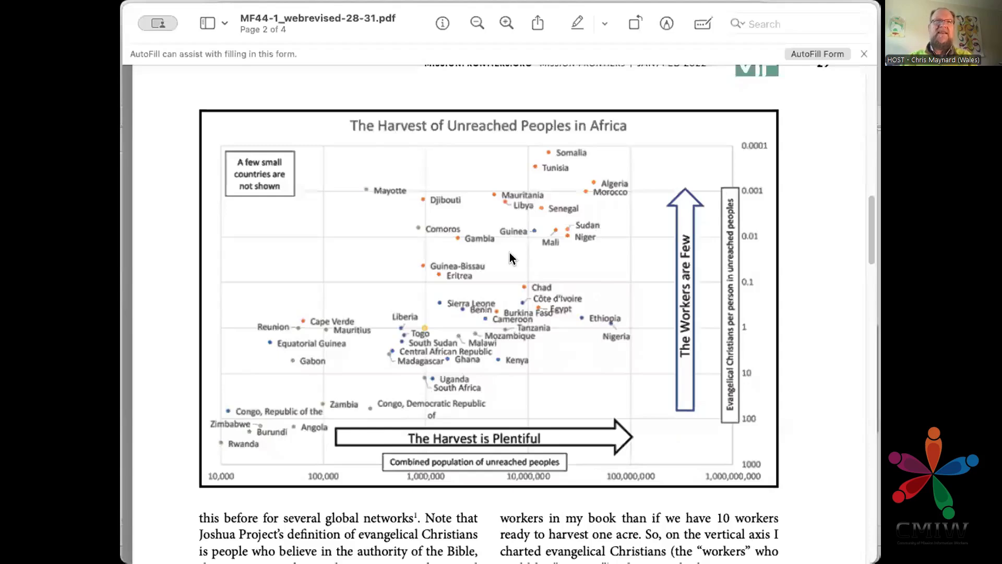